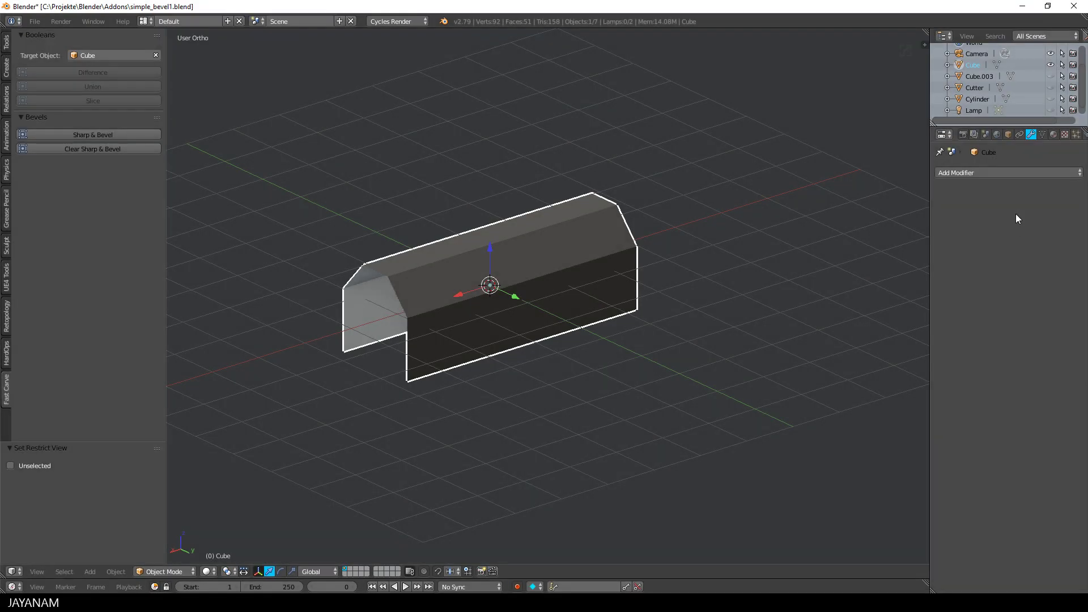
# Step: Give the hollow body a Solidify modifier with a thickness of 0.17 and apply it
pyautogui.click(1021, 172)
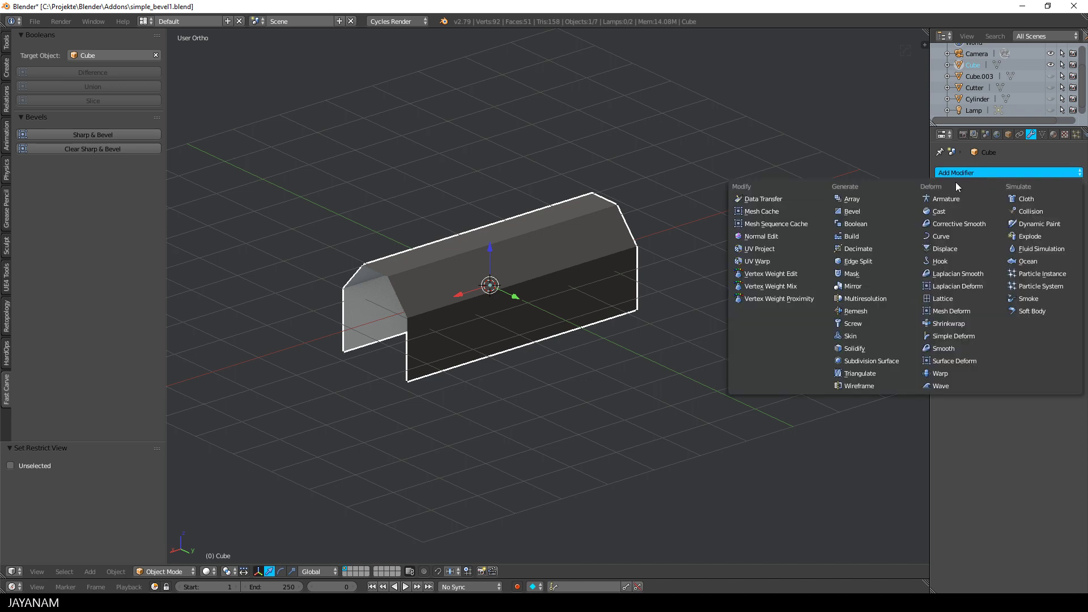
pyautogui.click(873, 346)
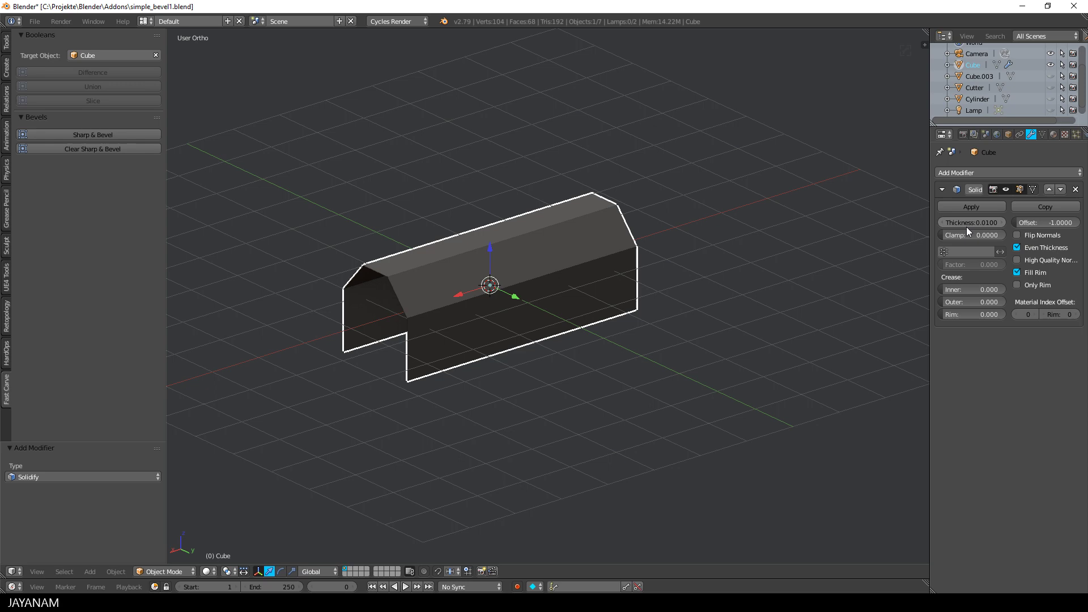
pyautogui.moveTo(967, 227); pyautogui.dragTo(1006, 227)
pyautogui.press('KP_3')
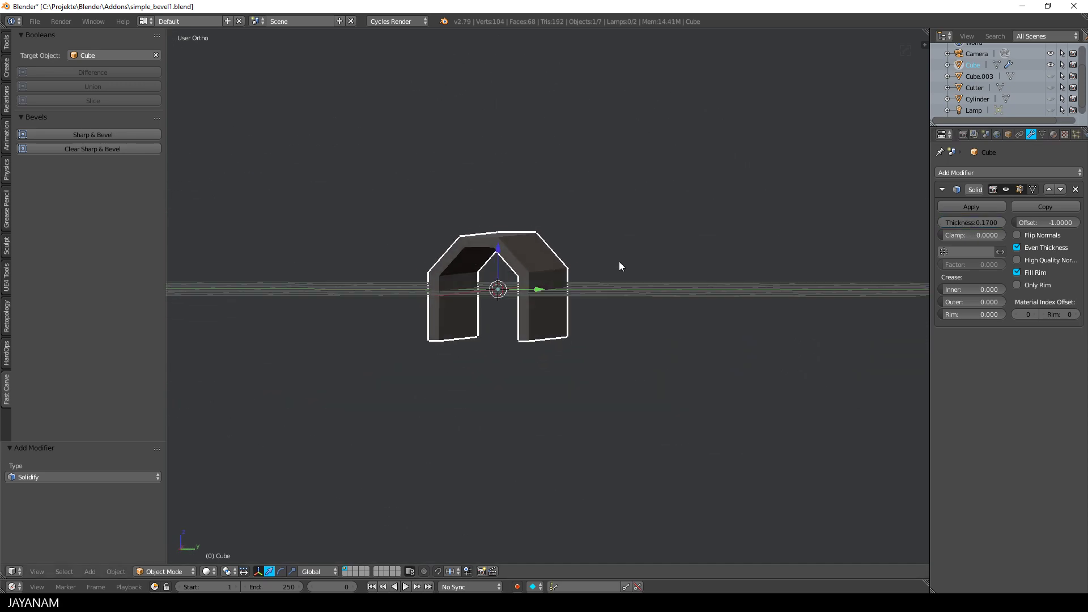
pyautogui.moveTo(619, 267); pyautogui.dragTo(580, 294, button='middle')
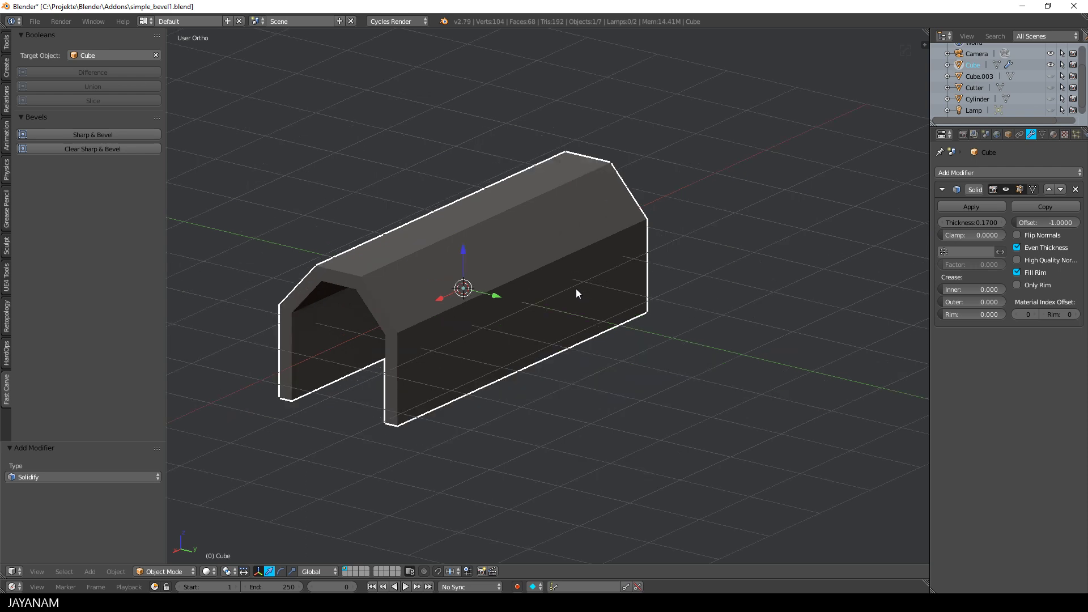
pyautogui.click(978, 206)
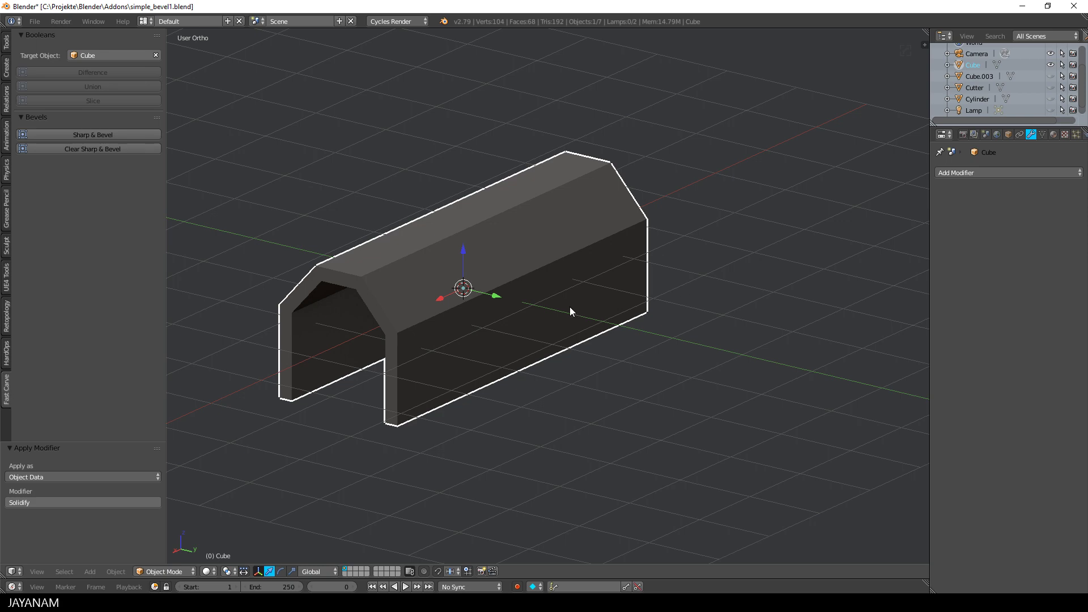
# Step: Add a cube, placed about 2.57 along Y beside the body and scaled down to about 0.1
pyautogui.moveTo(570, 308)
pyautogui.mouseDown(button='middle')
pyautogui.moveTo(586, 304)
pyautogui.moveTo(562, 293)
pyautogui.mouseUp(button='middle')
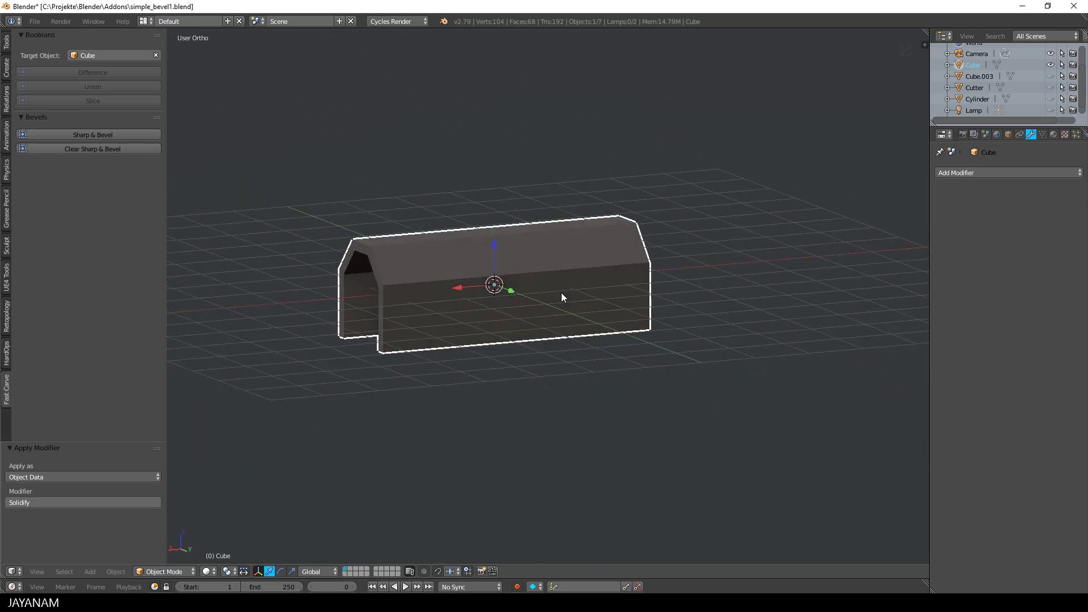
pyautogui.scroll(-1, 416, 321)
pyautogui.scroll(3, 526, 347)
pyautogui.hotkey('shift', 'a')
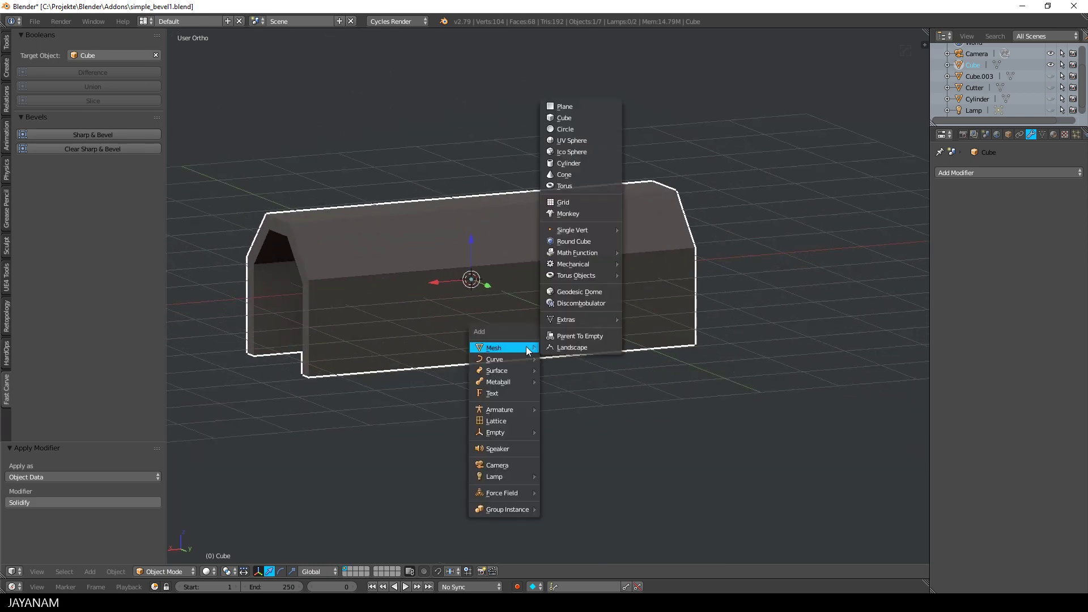
pyautogui.click(567, 119)
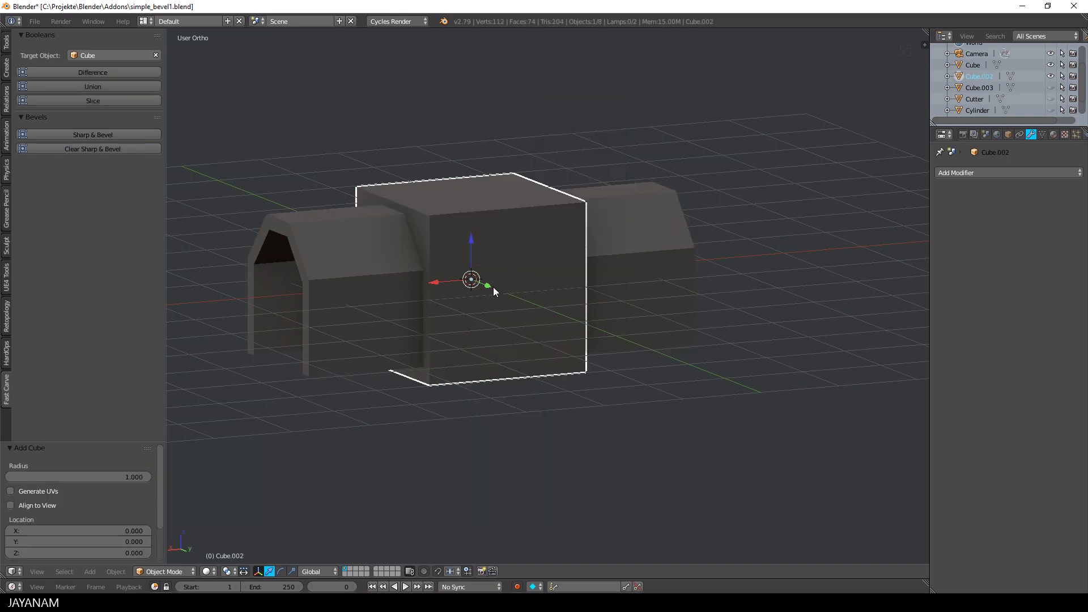
pyautogui.moveTo(491, 287); pyautogui.dragTo(563, 345)
pyautogui.press('s')
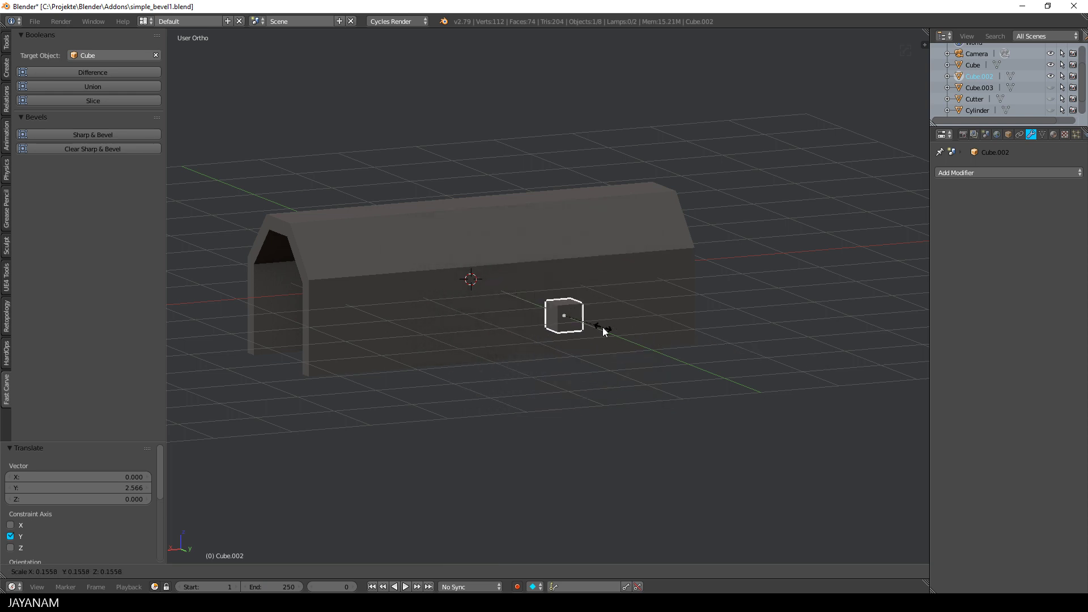
pyautogui.click(588, 325)
# Step: Start the Screencast Keys display
pyautogui.press('ctrl+KP_1')
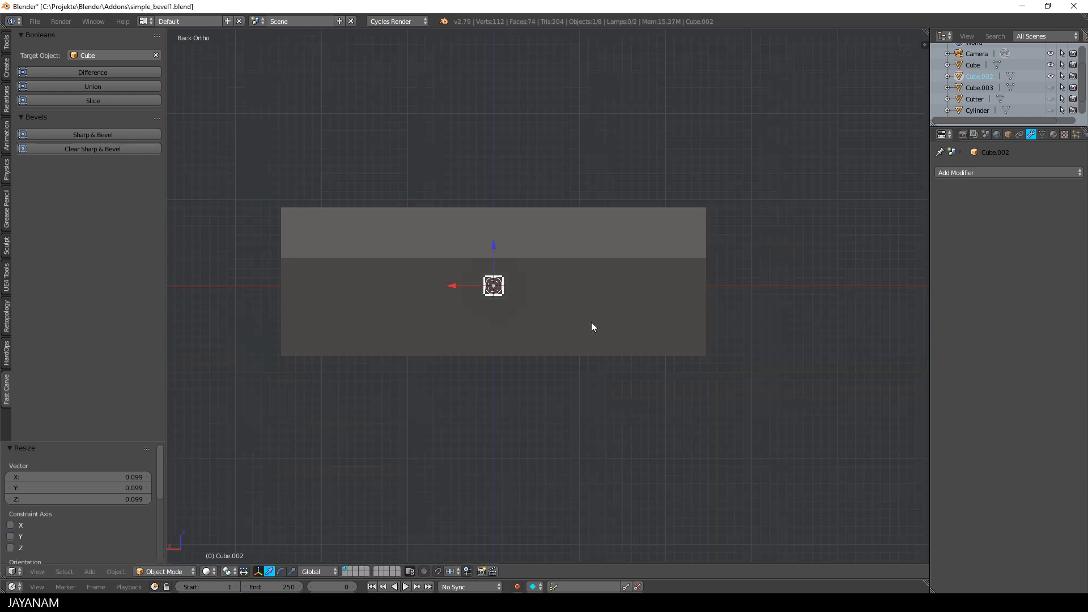
pyautogui.press('n')
pyautogui.scroll(-4, 855, 500)
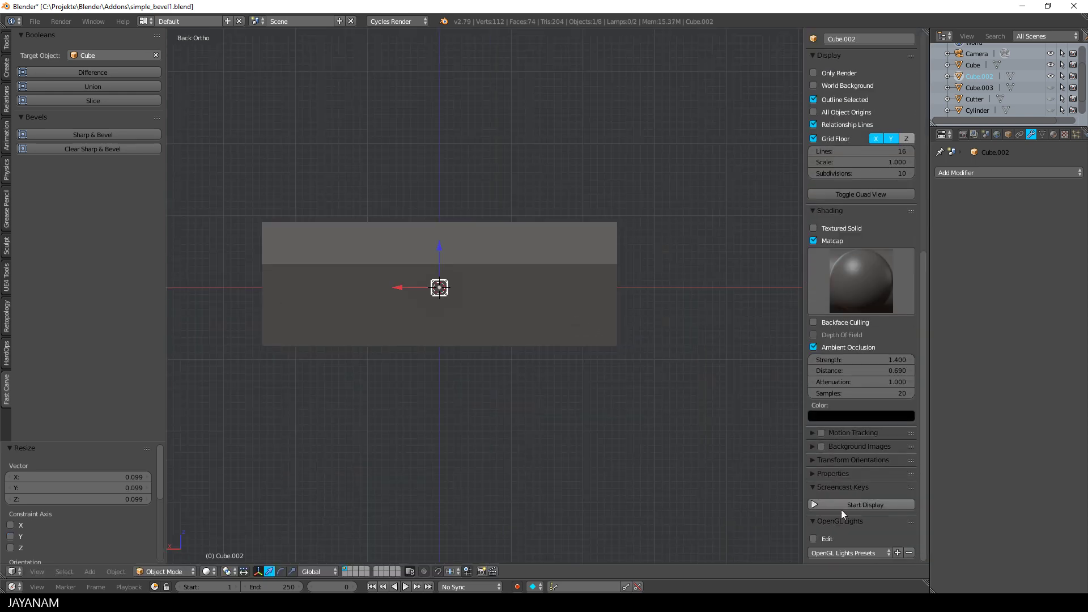
pyautogui.click(844, 506)
pyautogui.press('n')
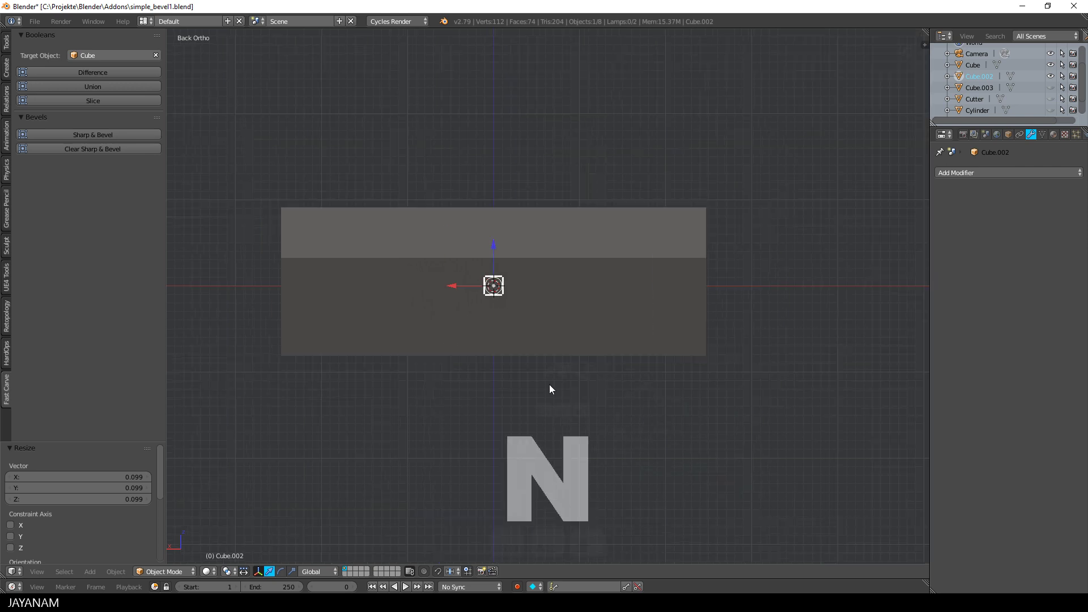
# Step: Move the small cube about 2.03 along X towards the open end of the body
pyautogui.scroll(2, 616, 306)
pyautogui.keyDown('shift'); pyautogui.moveTo(604, 323); pyautogui.dragTo(743, 354, button='middle'); pyautogui.keyUp('shift')
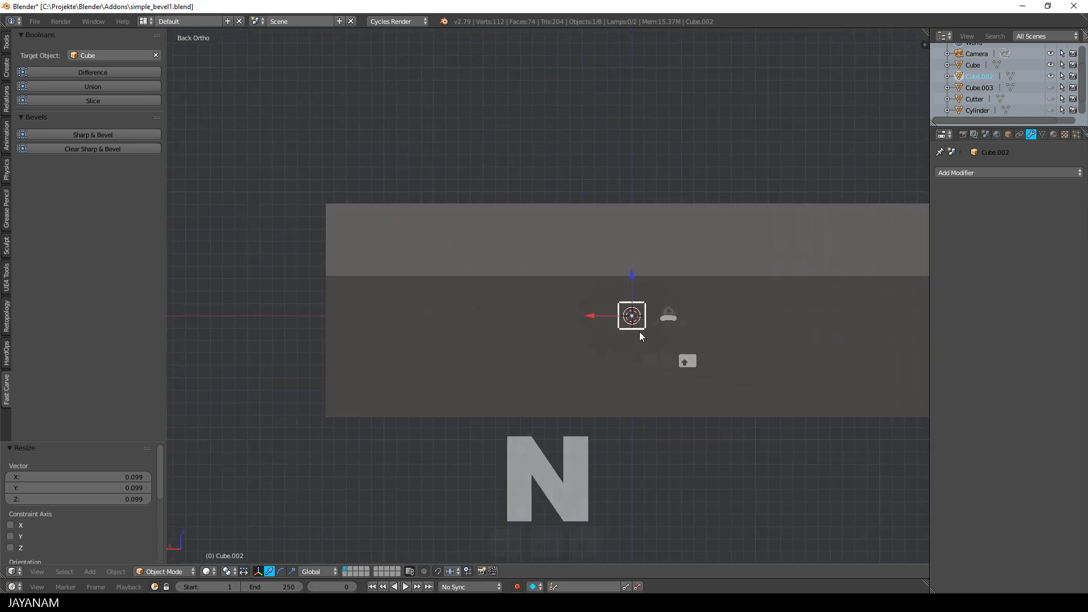
pyautogui.moveTo(588, 316); pyautogui.dragTo(338, 322)
pyautogui.click(339, 323)
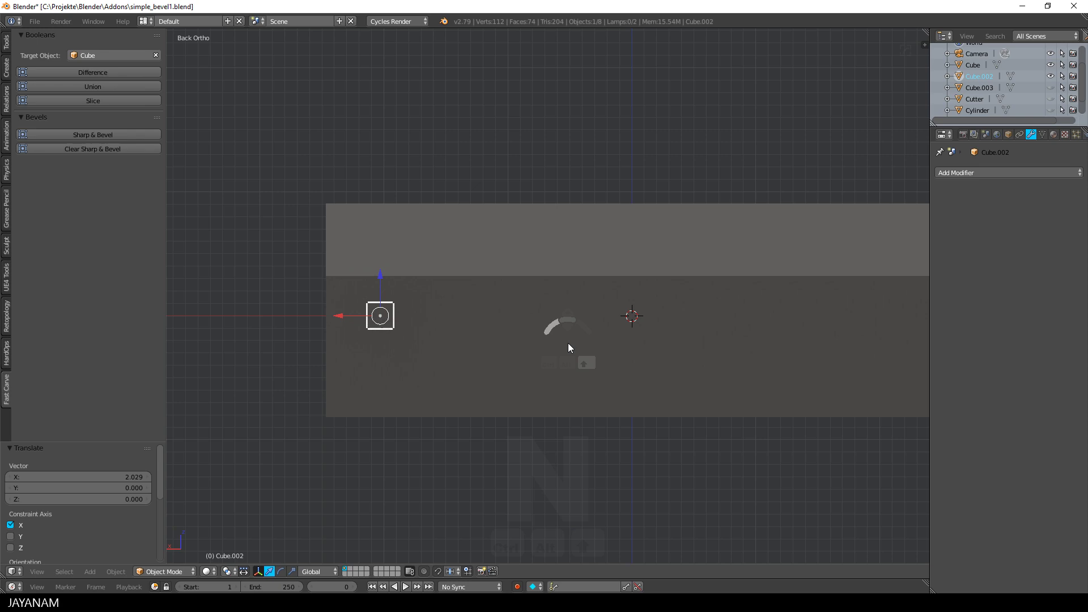
# Step: Stretch the small cube by about 3.7 along Z and lower it by about 0.26
pyautogui.press('s')
pyautogui.press('z')
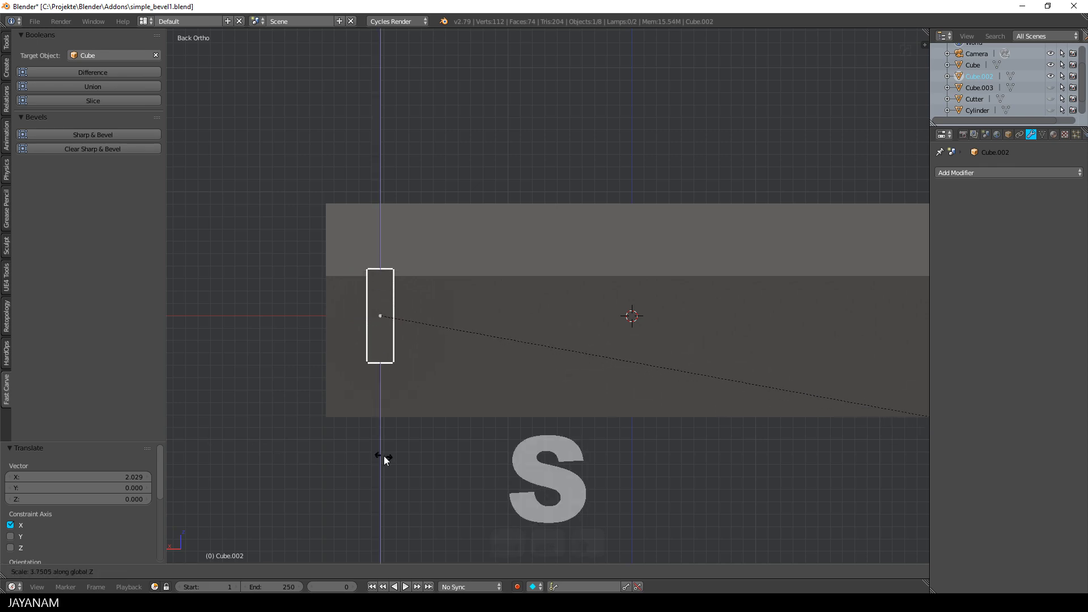
pyautogui.click(373, 449)
pyautogui.press('g')
pyautogui.press('z')
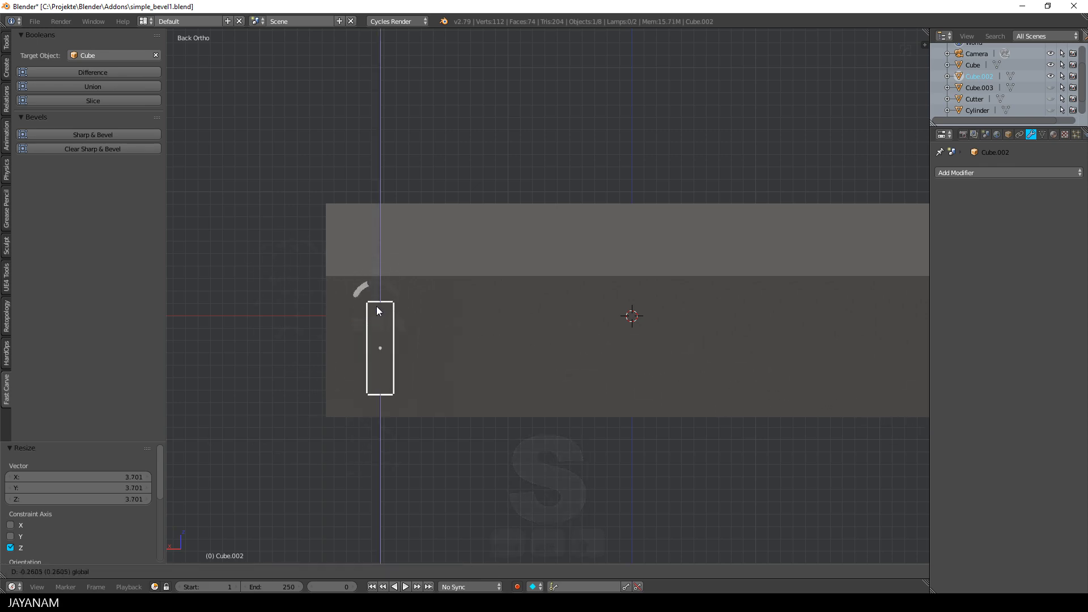
pyautogui.click(376, 307)
# Step: Stretch the small block by about 3.73 along Y and apply its scale
pyautogui.moveTo(376, 307); pyautogui.dragTo(295, 328, button='middle')
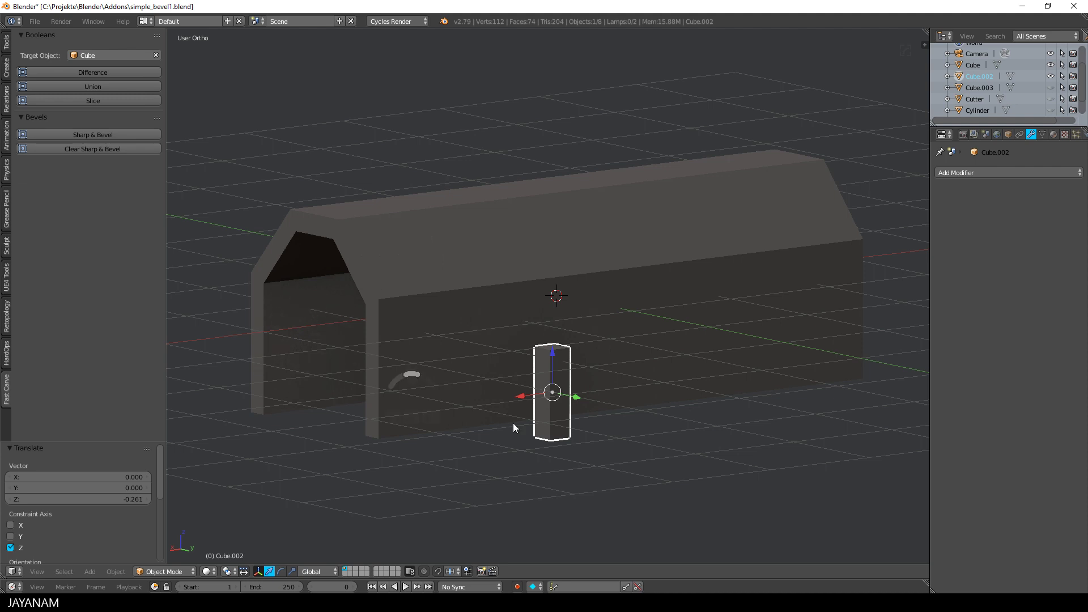
pyautogui.press('s')
pyautogui.press('x')
pyautogui.press('y')
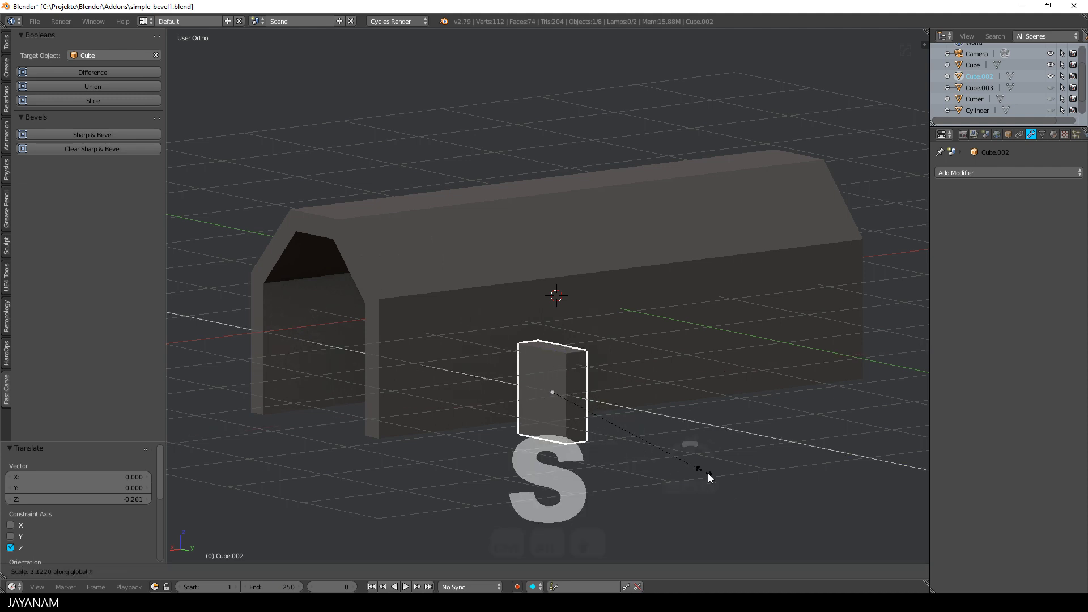
pyautogui.click(728, 474)
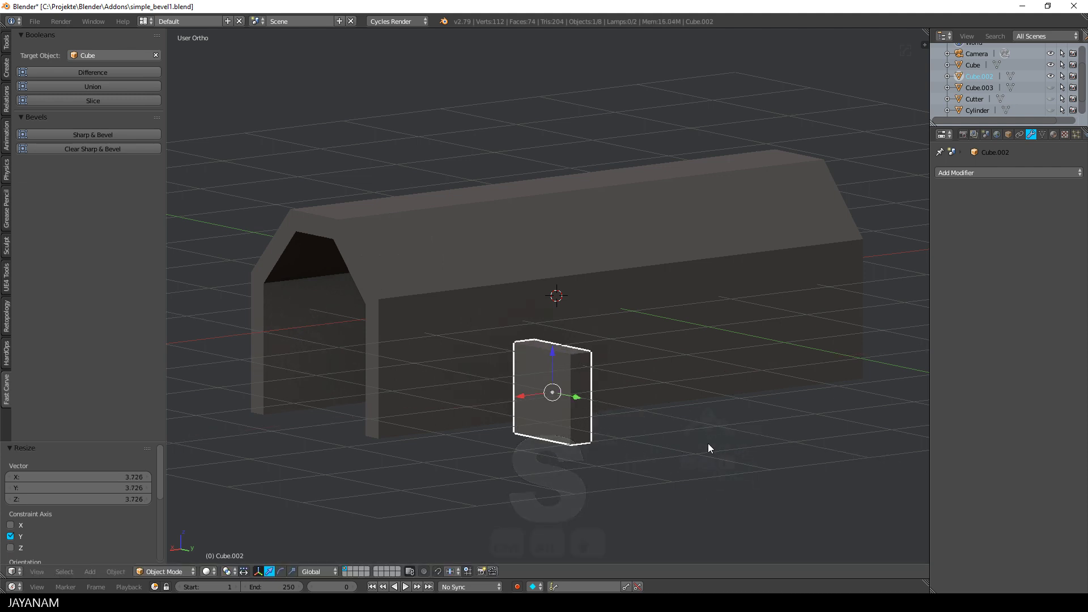
pyautogui.hotkey('ctrl', 'a')
pyautogui.click(708, 443)
# Step: Bevel the block's four upper and lower edges that run along Y, with 3 segments and an amount of about 0.061
pyautogui.press('Tab')
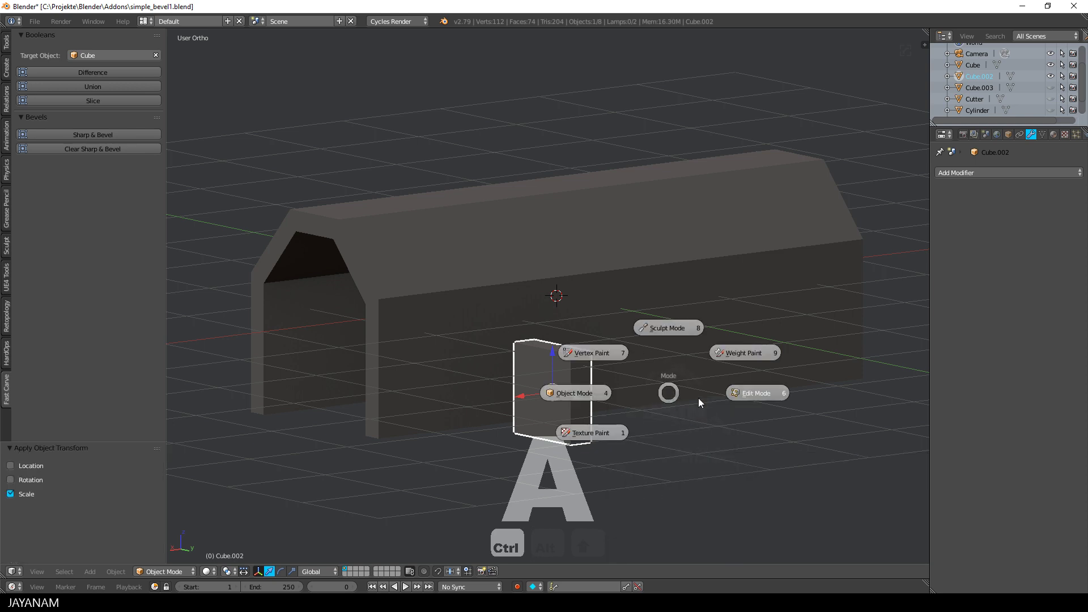
pyautogui.click(699, 397)
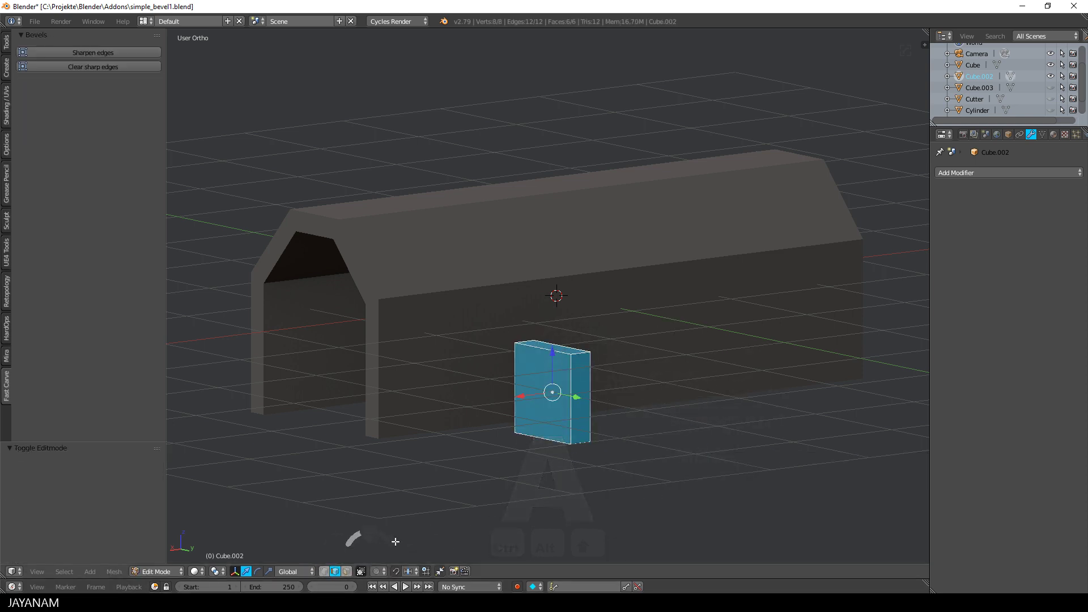
pyautogui.rightClick(525, 435)
pyautogui.keyDown('shift'); pyautogui.rightClick(564, 346); pyautogui.keyUp('shift')
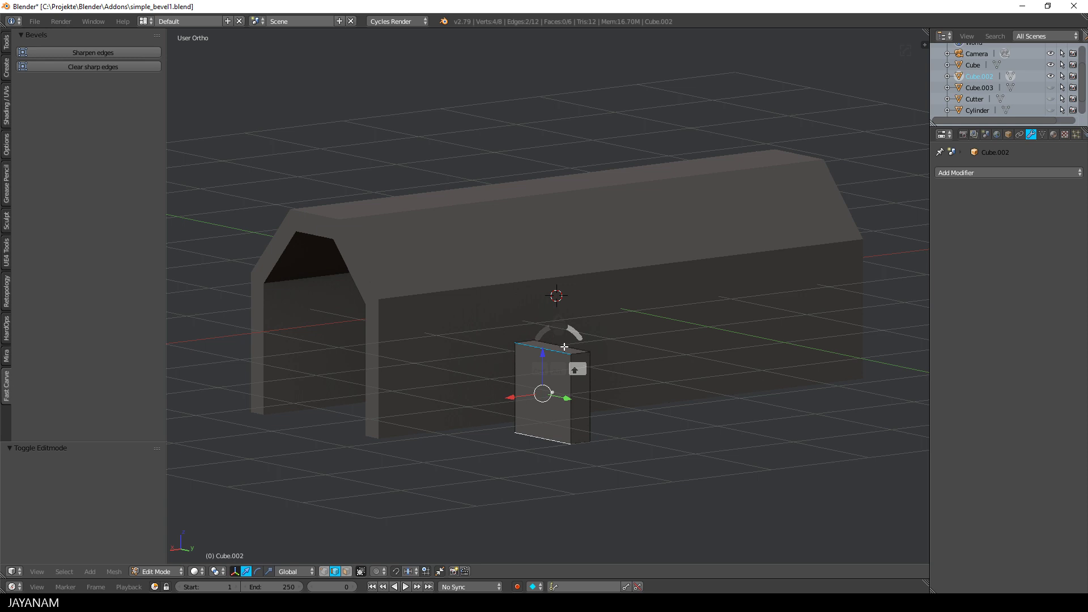
pyautogui.keyDown('shift'); pyautogui.rightClick(565, 346); pyautogui.keyUp('shift')
pyautogui.moveTo(629, 358); pyautogui.dragTo(507, 347, button='middle')
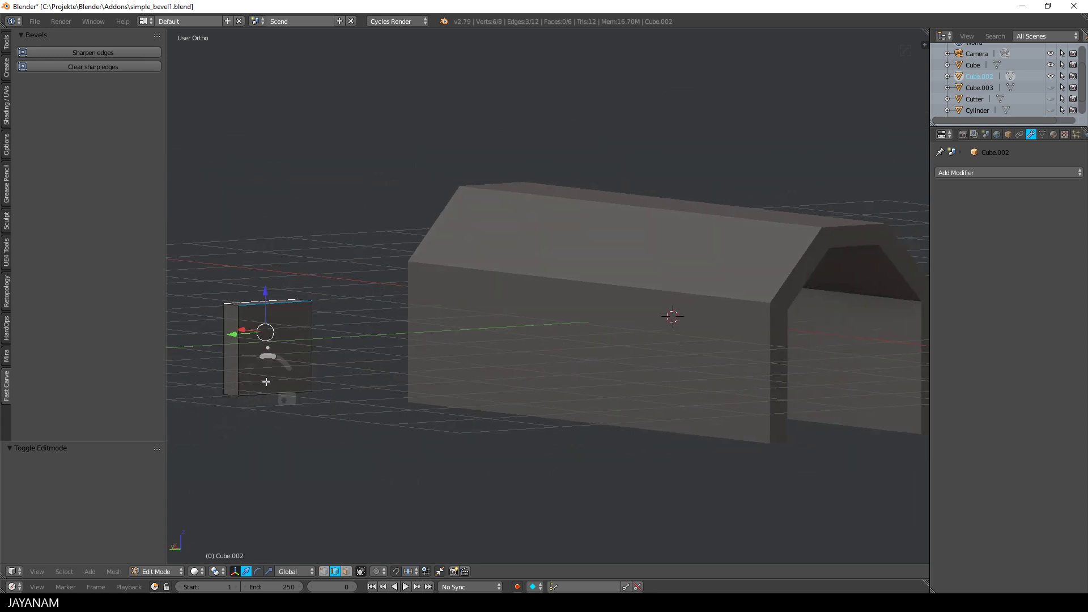
pyautogui.hotkey('ctrl', 'b')
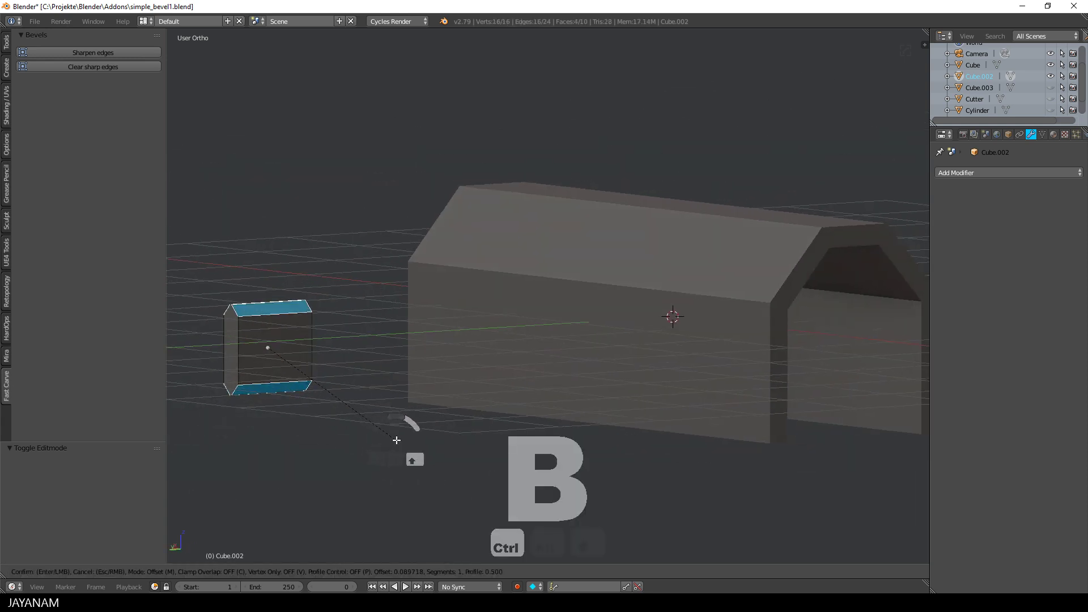
pyautogui.scroll(2, 397, 440)
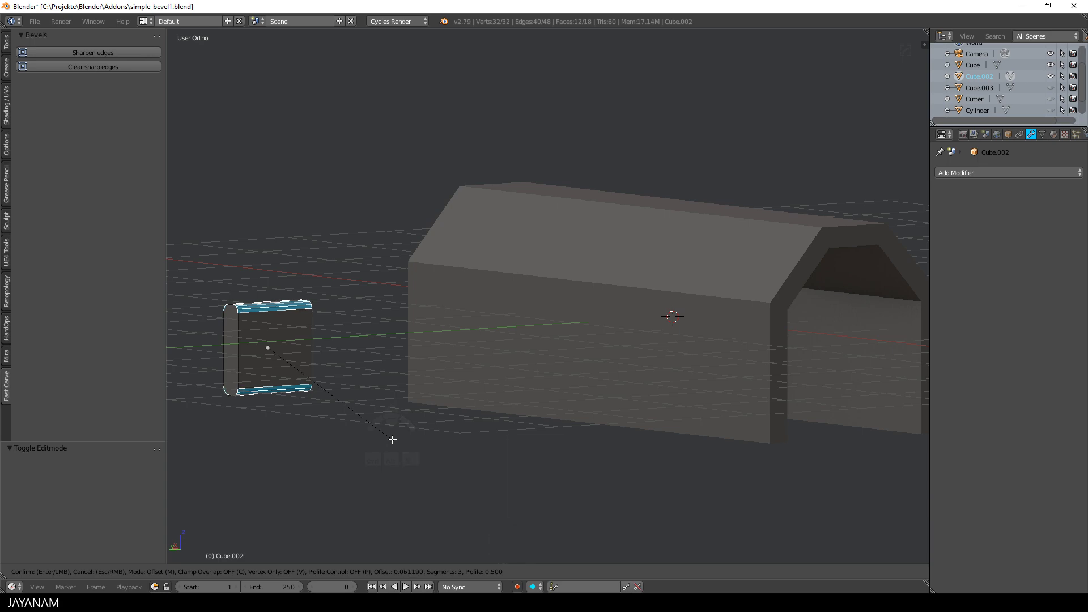
pyautogui.click(393, 439)
pyautogui.press('ctrl+KP_1')
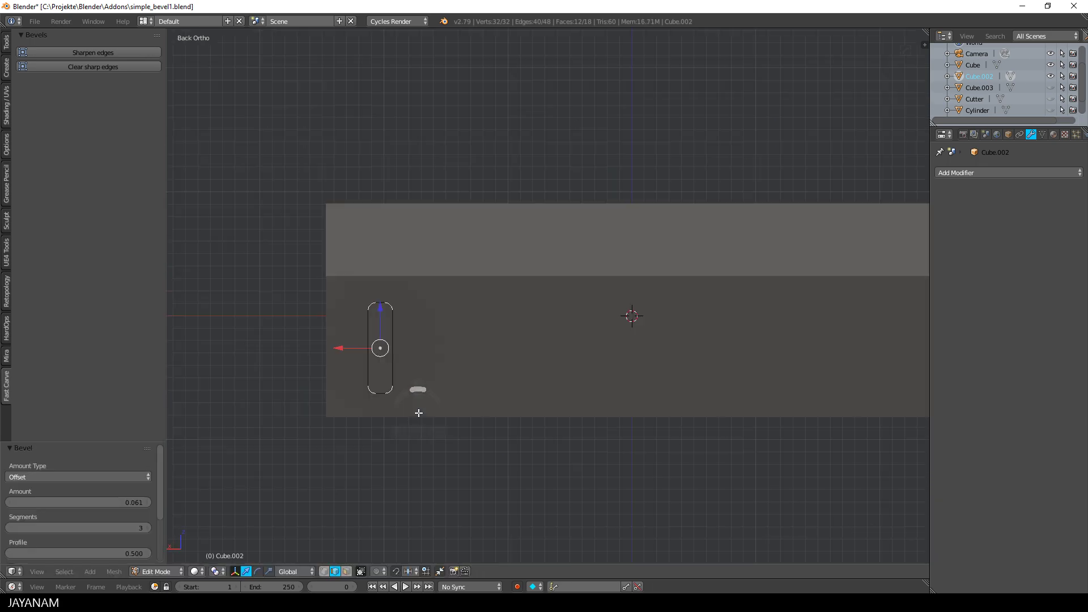
pyautogui.press('Tab')
pyautogui.click(315, 359)
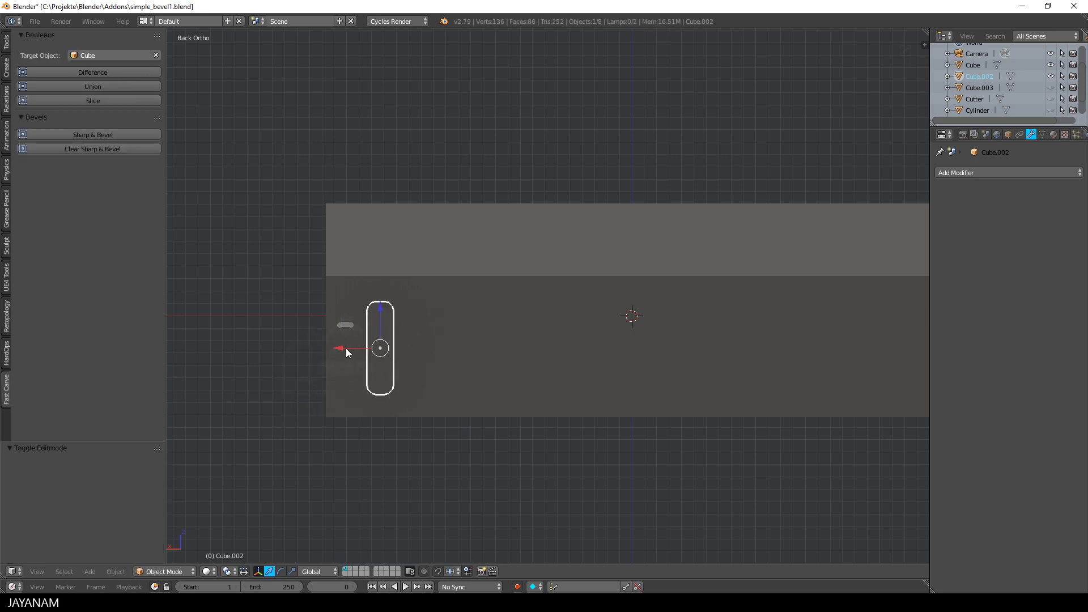
# Step: Move the rounded block about 0.165 along X and about -1.61 along Y so it intersects the body's side wall
pyautogui.press('g')
pyautogui.press('x')
pyautogui.click(322, 352)
pyautogui.moveTo(322, 351); pyautogui.dragTo(379, 365, button='middle')
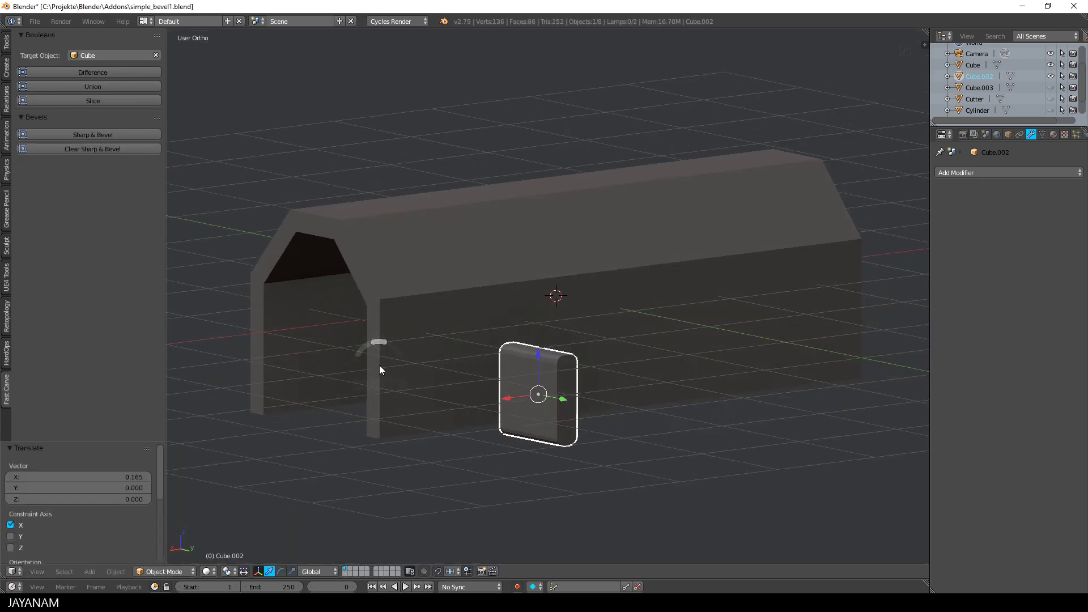
pyautogui.press('g')
pyautogui.press('y')
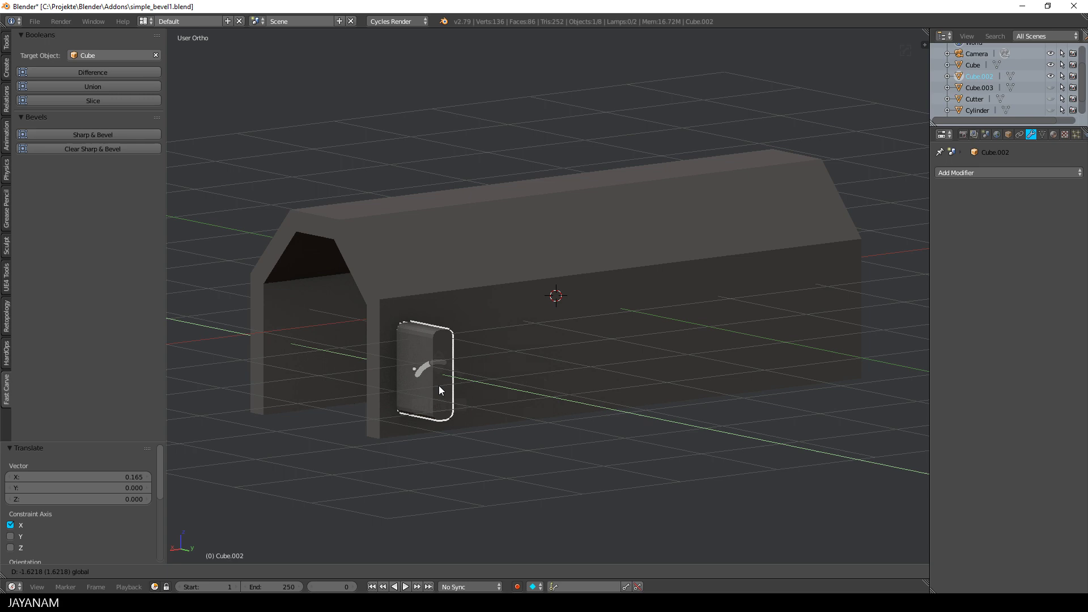
pyautogui.click(439, 386)
# Step: Add an Array modifier to the rounded block with a count of 3 and a relative X offset of -1.5
pyautogui.moveTo(490, 392)
pyautogui.mouseDown(button='middle')
pyautogui.moveTo(511, 389)
pyautogui.moveTo(481, 386)
pyautogui.moveTo(475, 401)
pyautogui.mouseUp(button='middle')
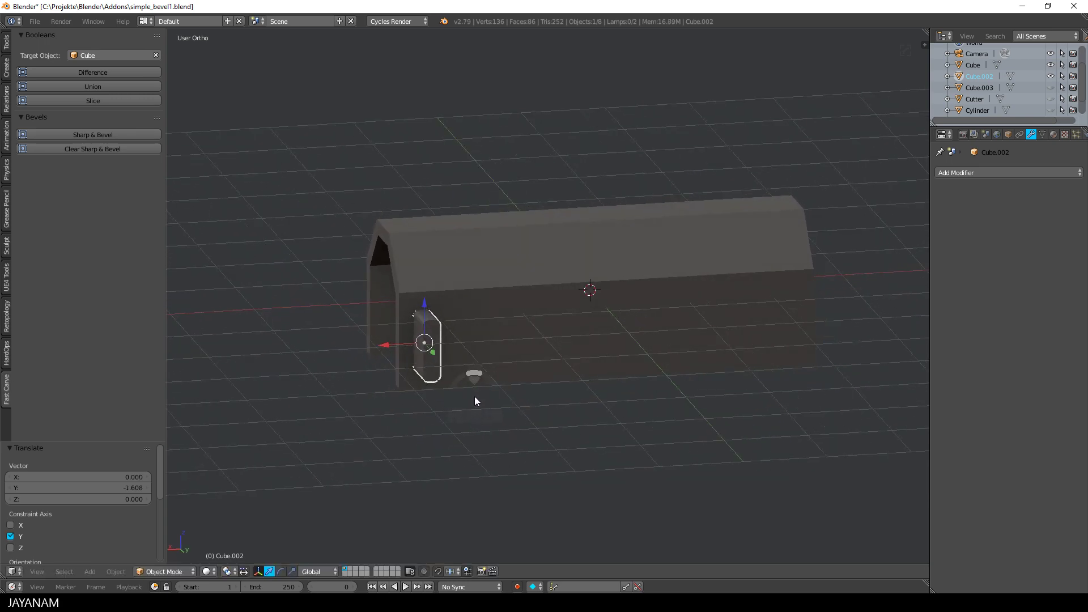
pyautogui.click(987, 173)
pyautogui.click(869, 203)
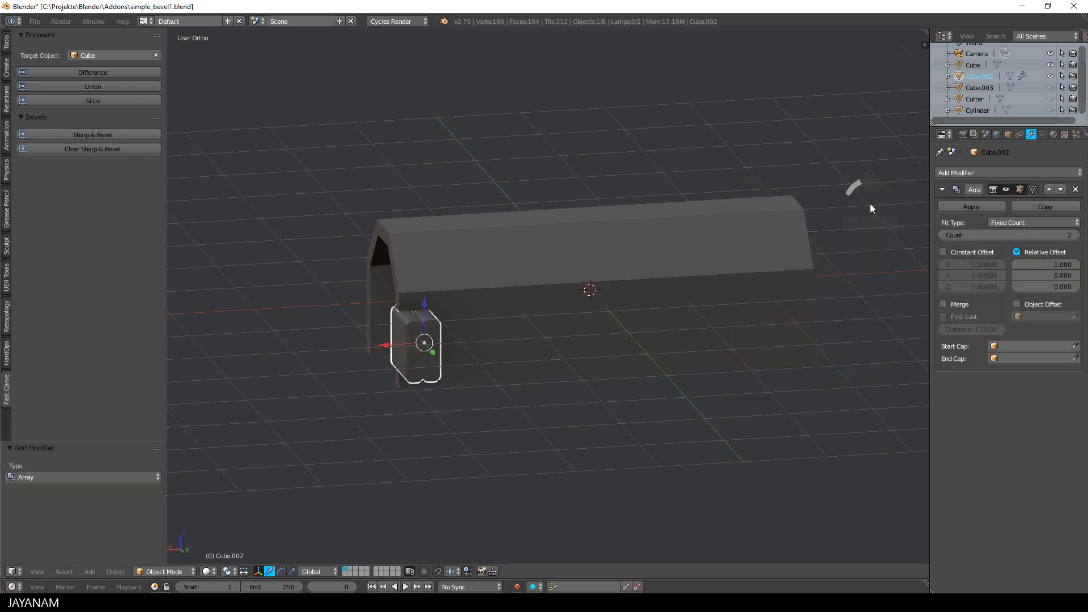
pyautogui.click(1042, 264)
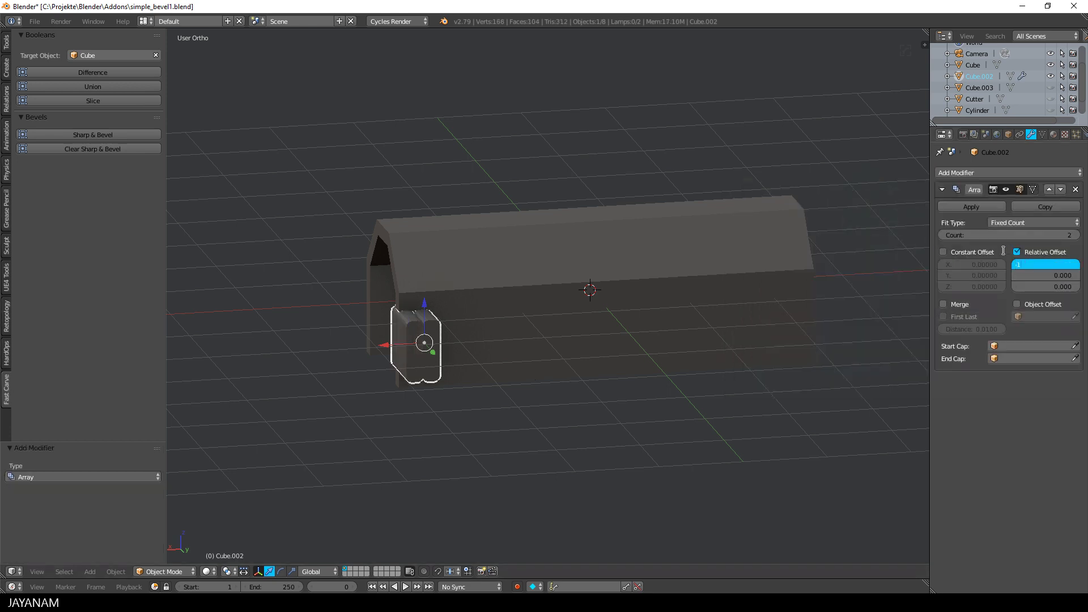
pyautogui.press('Return')
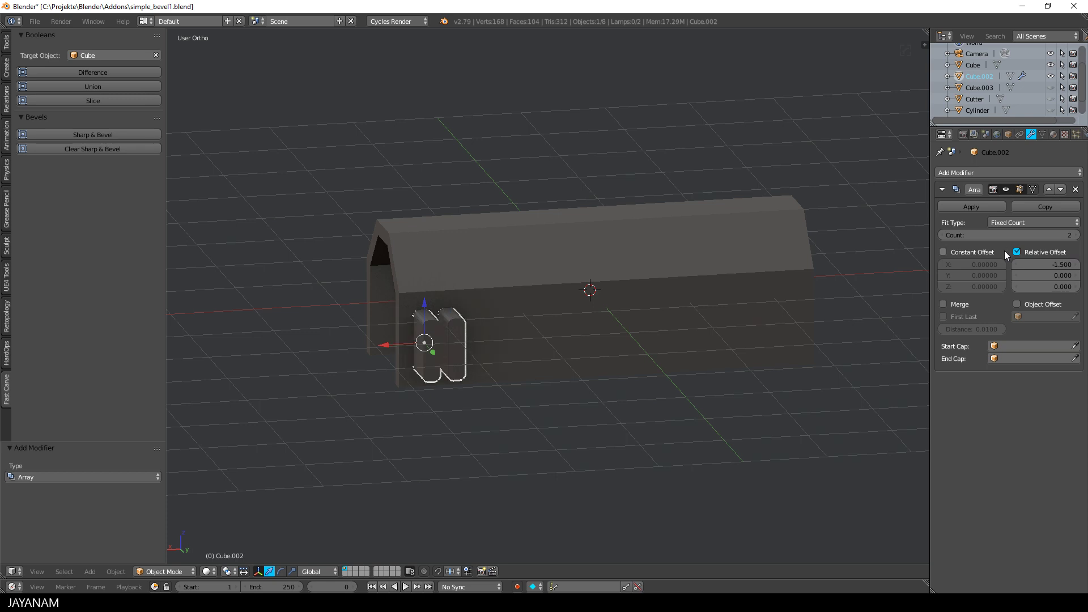
pyautogui.click(1065, 234)
pyautogui.write('3')
pyautogui.press('Return')
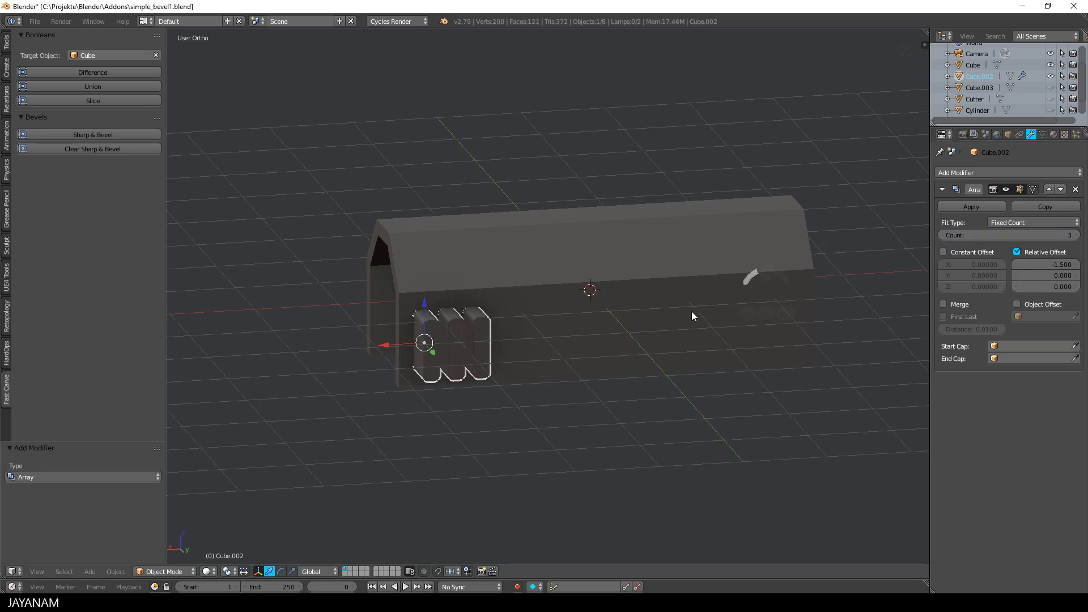
pyautogui.moveTo(692, 312); pyautogui.dragTo(651, 327, button='middle')
pyautogui.scroll(2, 651, 327)
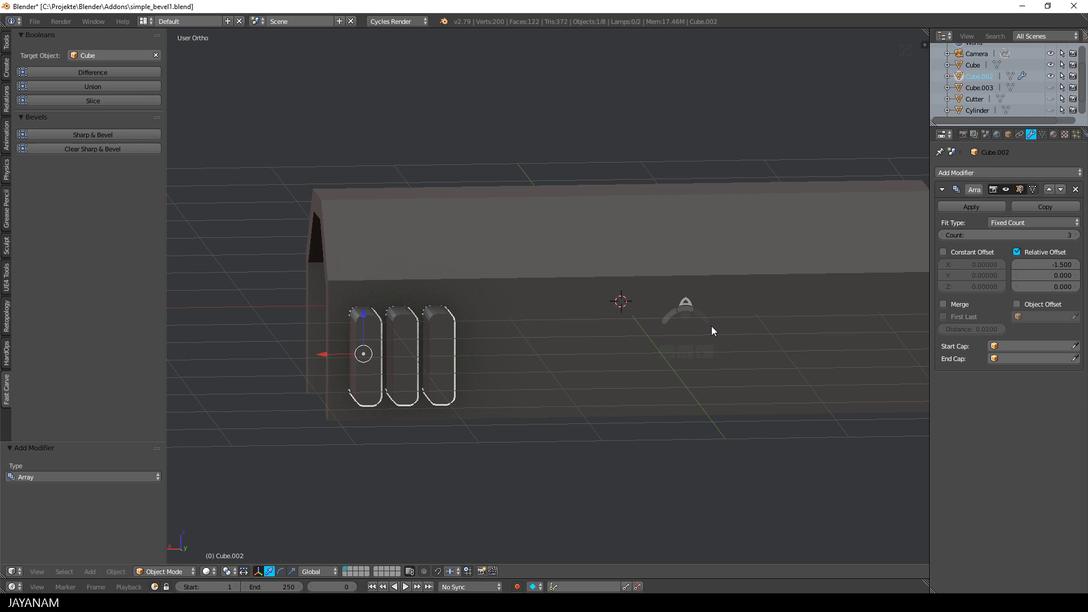
# Step: Set the slot block array's relative X offset to -1.8
pyautogui.click(1015, 265)
pyautogui.click(1016, 265)
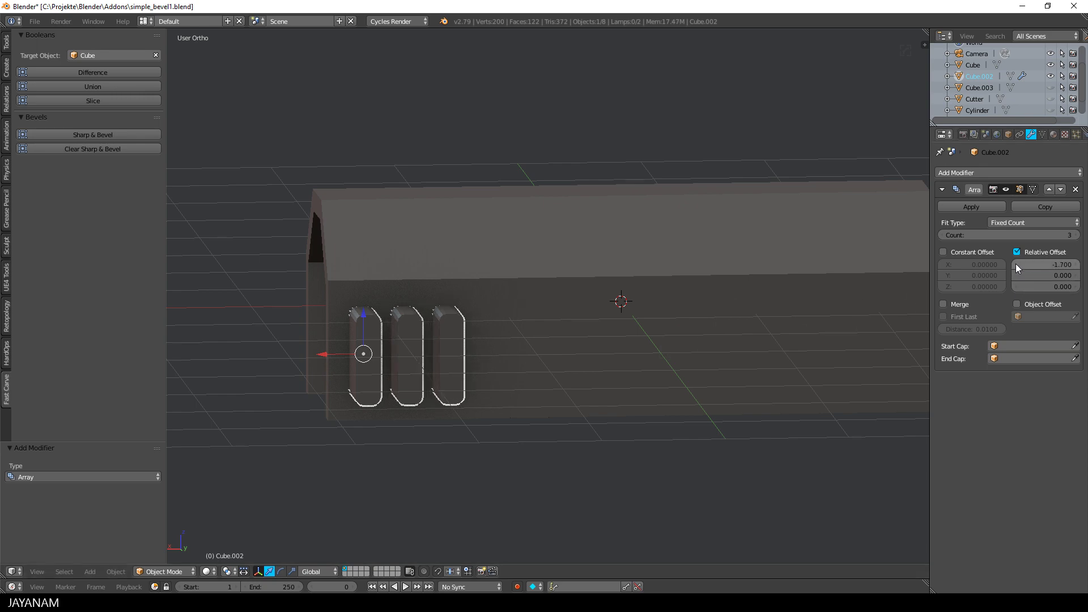
pyautogui.click(1016, 265)
# Step: Shift the arrayed slot blocks about -0.056 along Y in relation to the side wall
pyautogui.moveTo(662, 321); pyautogui.dragTo(754, 334, button='middle')
pyautogui.press('g')
pyautogui.press('y')
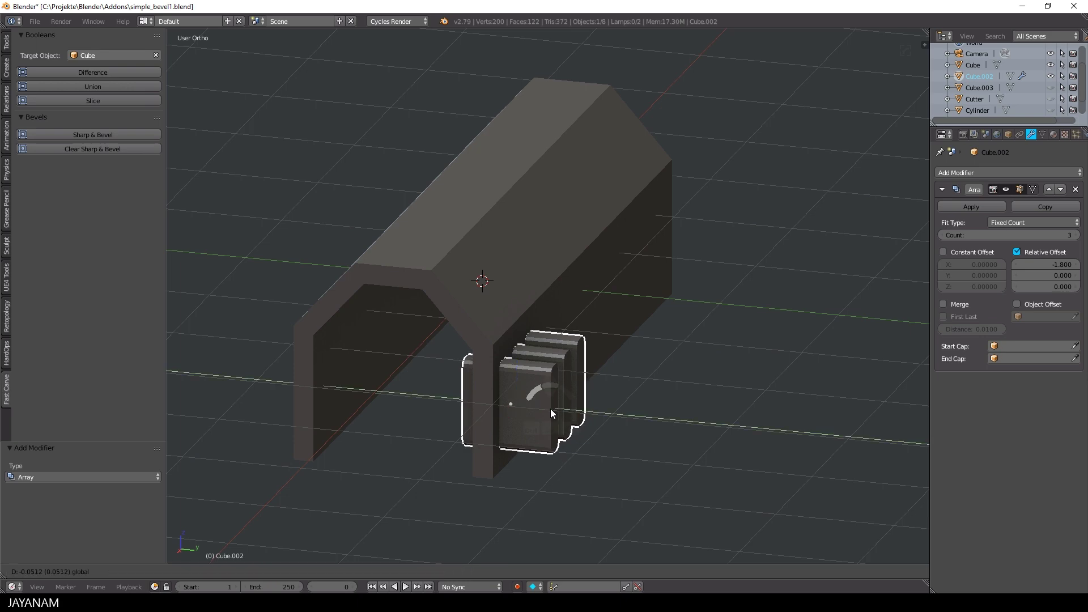
pyautogui.click(550, 410)
pyautogui.scroll(-2, 550, 409)
pyautogui.moveTo(550, 409); pyautogui.dragTo(611, 378, button='middle')
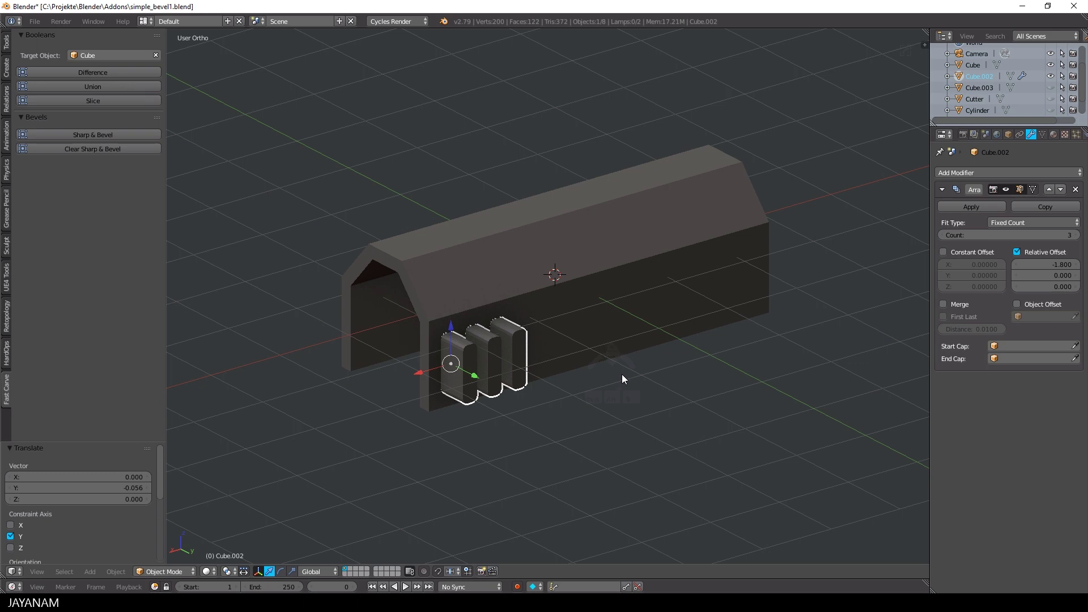
# Step: Set the slot blocks' origin to the 3D cursor at the body's centre
pyautogui.moveTo(621, 377); pyautogui.dragTo(672, 355, button='middle')
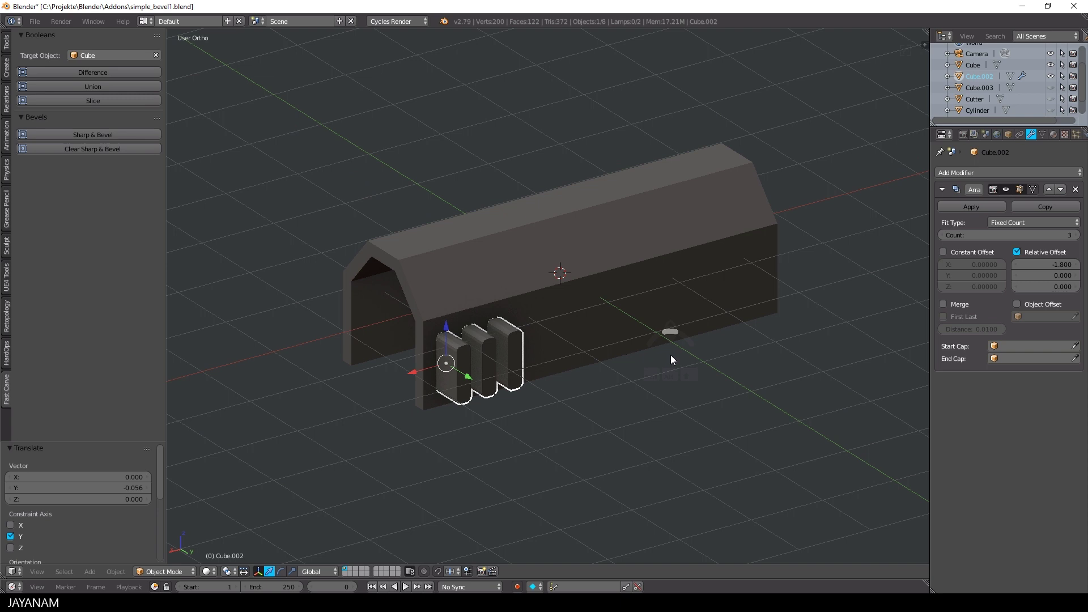
pyautogui.hotkey('ctrl', 'alt', 'shift', 'c')
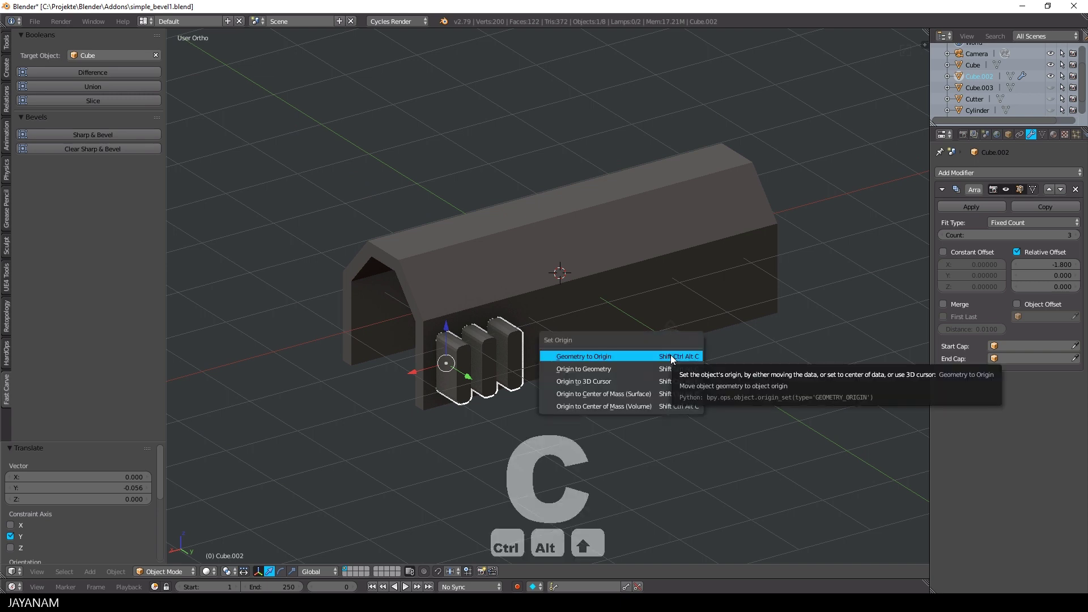
pyautogui.press('Down')
pyautogui.press('Down')
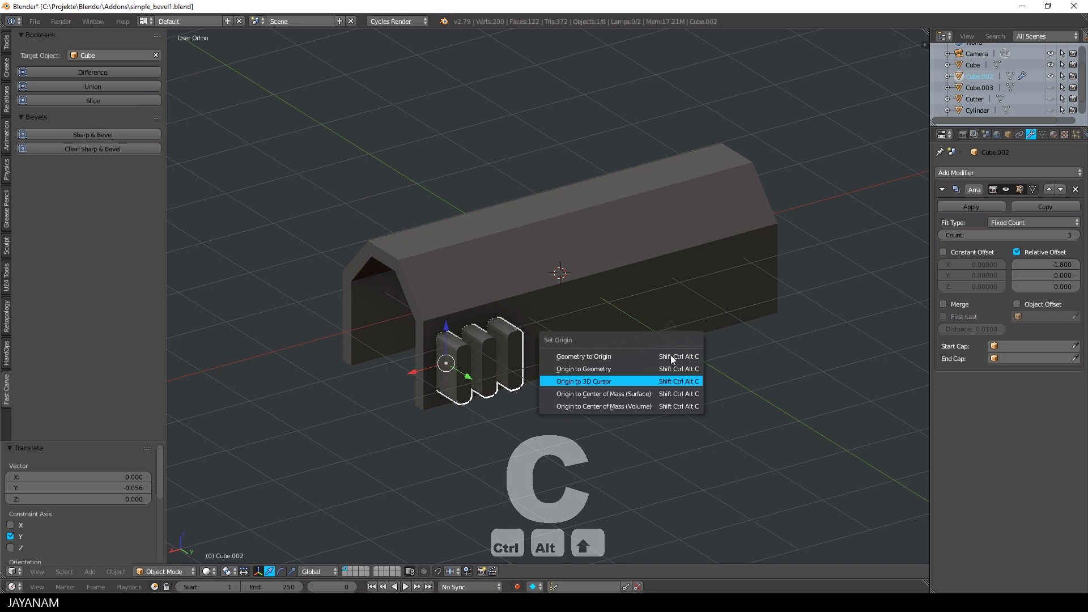
pyautogui.press('Return')
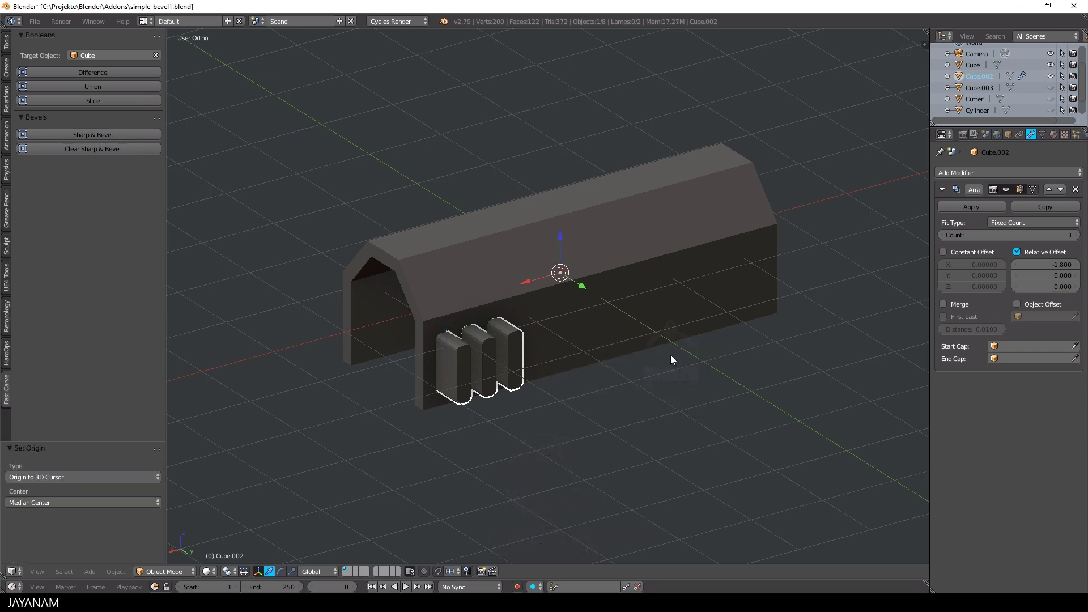
# Step: Add a Mirror modifier to the slot blocks and mirror them across both the X and Y axes
pyautogui.click(973, 171)
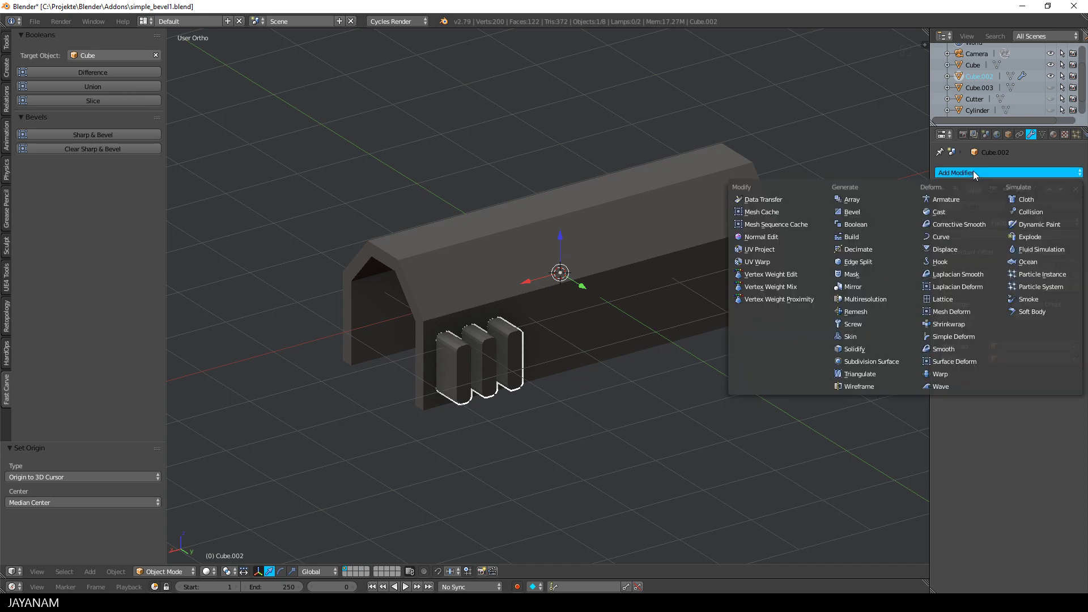
pyautogui.click(872, 286)
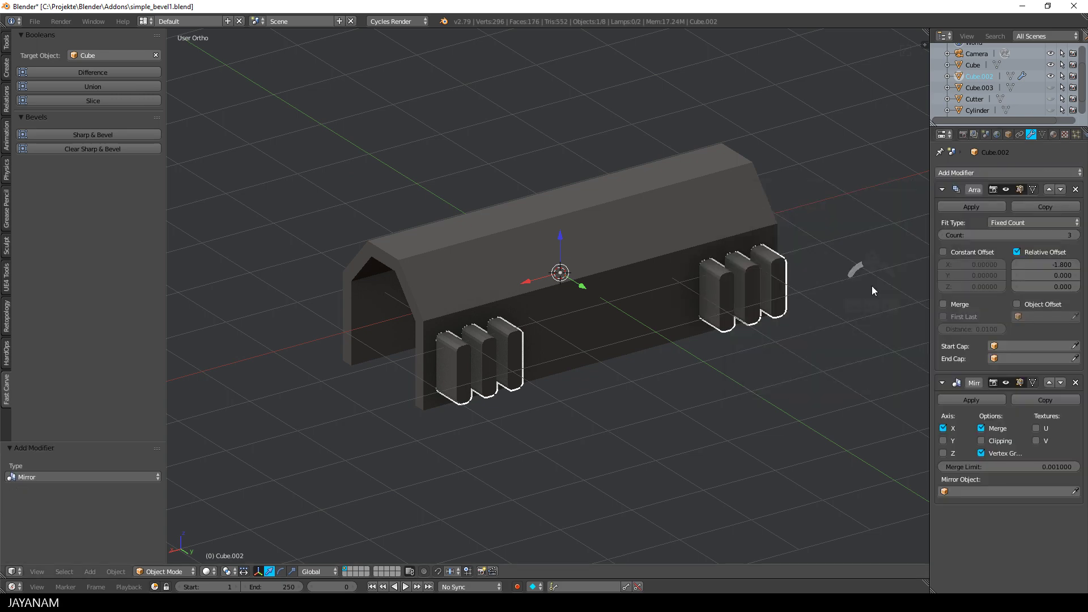
pyautogui.moveTo(863, 288); pyautogui.dragTo(812, 302, button='middle')
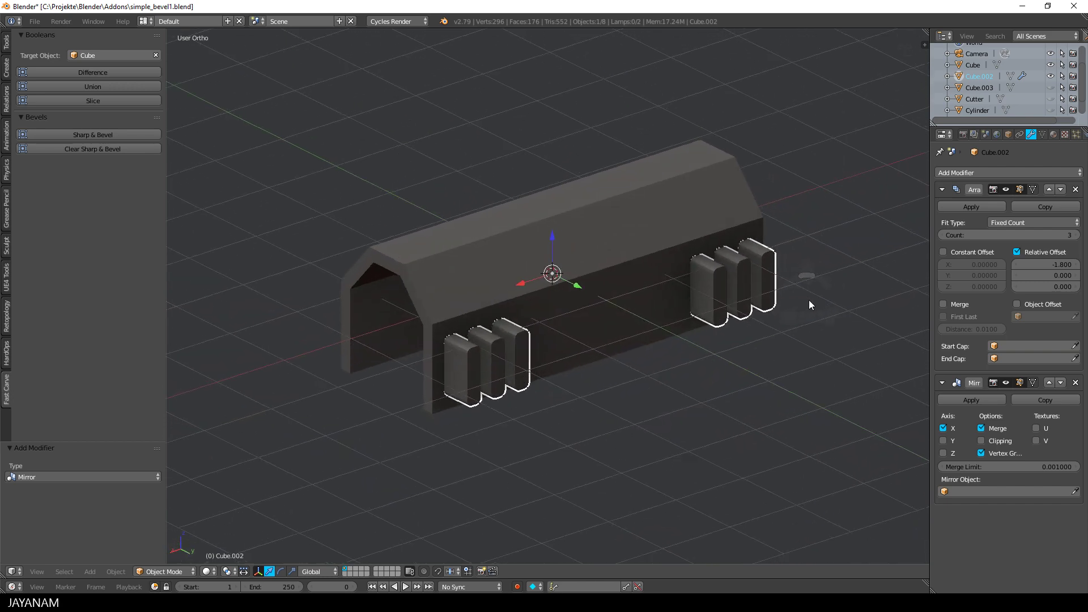
pyautogui.click(943, 440)
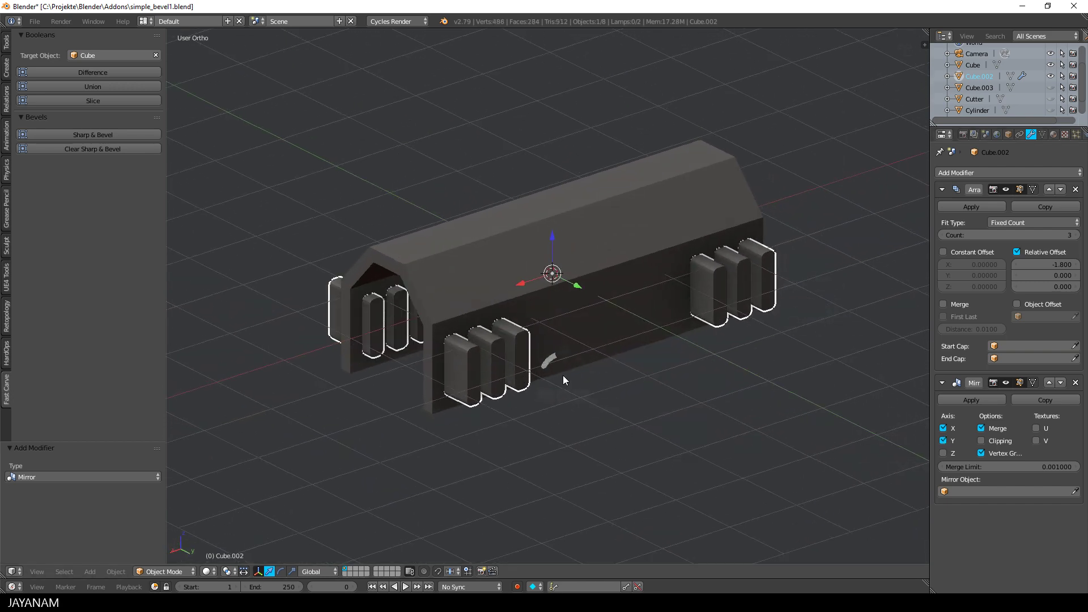
pyautogui.moveTo(563, 375)
pyautogui.mouseDown(button='middle')
pyautogui.moveTo(707, 385)
pyautogui.moveTo(508, 374)
pyautogui.moveTo(553, 376)
pyautogui.mouseUp(button='middle')
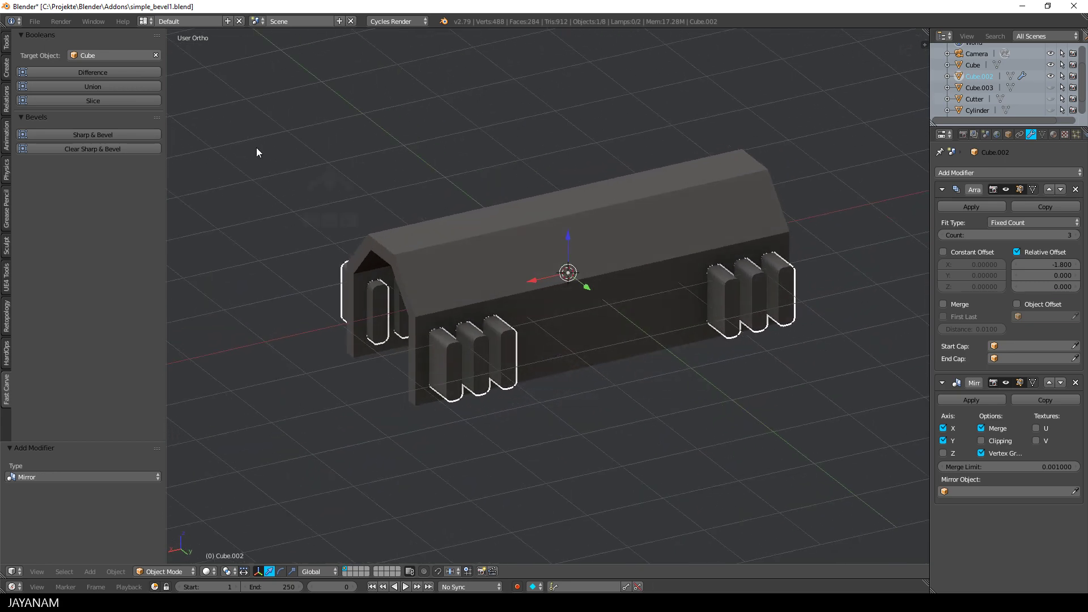
# Step: Cut the mirrored slots out of the body with a boolean difference, then lift the cutter clear along Z and delete it
pyautogui.click(109, 74)
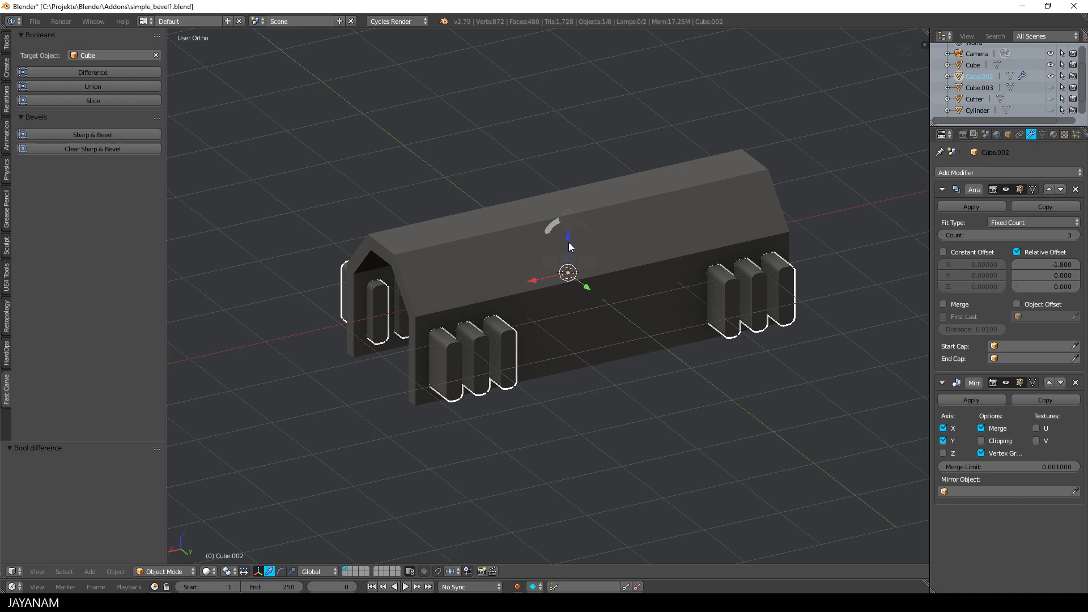
pyautogui.moveTo(569, 243); pyautogui.dragTo(566, 64)
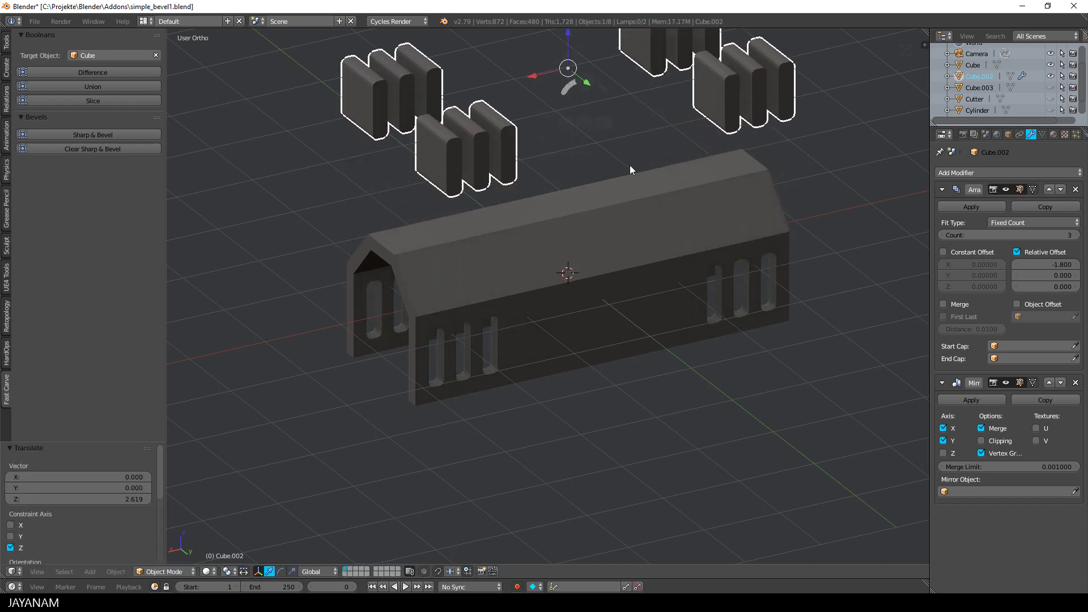
pyautogui.moveTo(630, 165); pyautogui.dragTo(692, 224, button='middle')
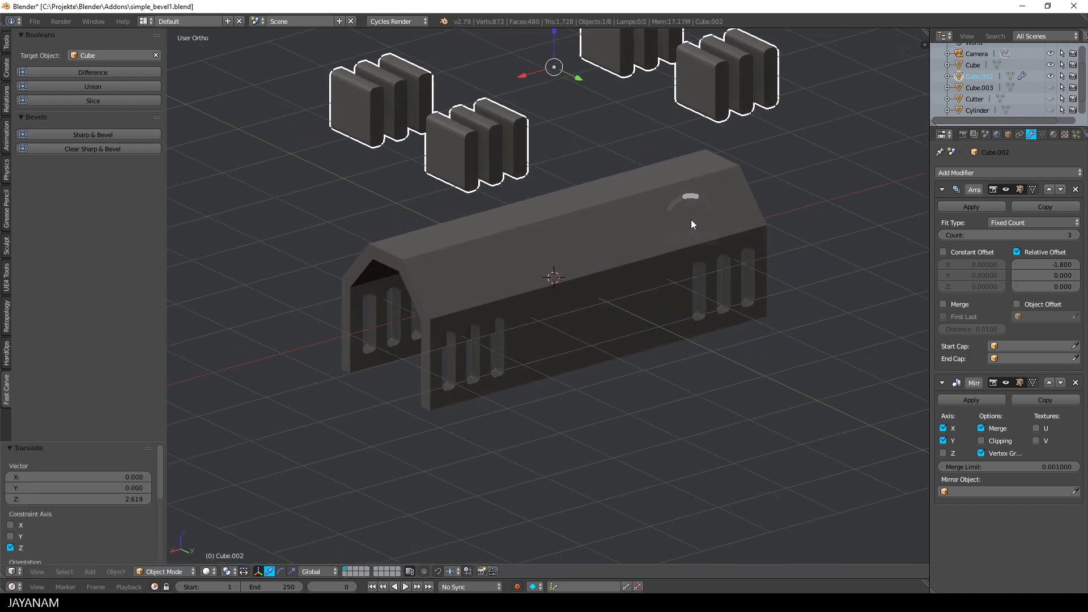
pyautogui.scroll(-1, 692, 221)
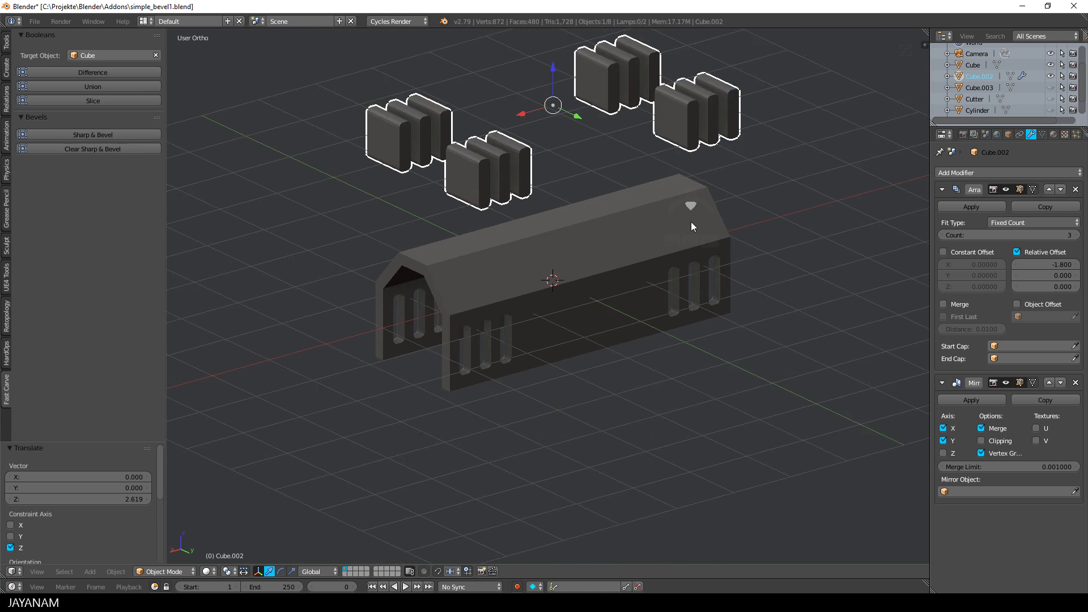
pyautogui.press('x')
pyautogui.click(661, 226)
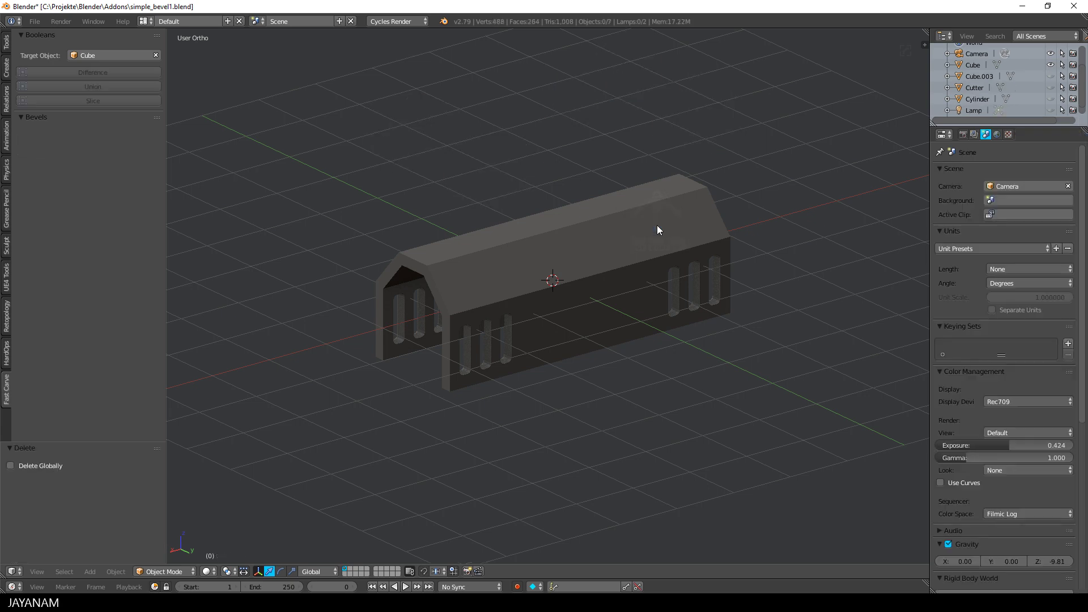
# Step: Add a cube, raise it to overlap the middle of the body's roof and scale it by about 0.64
pyautogui.moveTo(634, 258); pyautogui.dragTo(617, 292, button='middle')
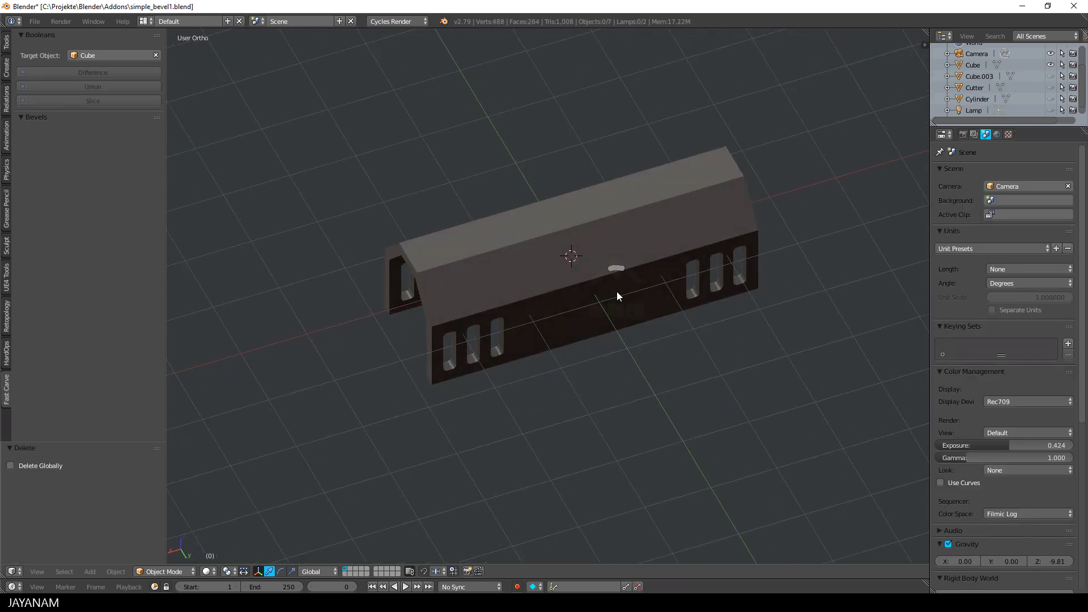
pyautogui.hotkey('shift', 'a')
pyautogui.moveTo(617, 291)
pyautogui.click(654, 303)
pyautogui.press('ctrl+KP_1')
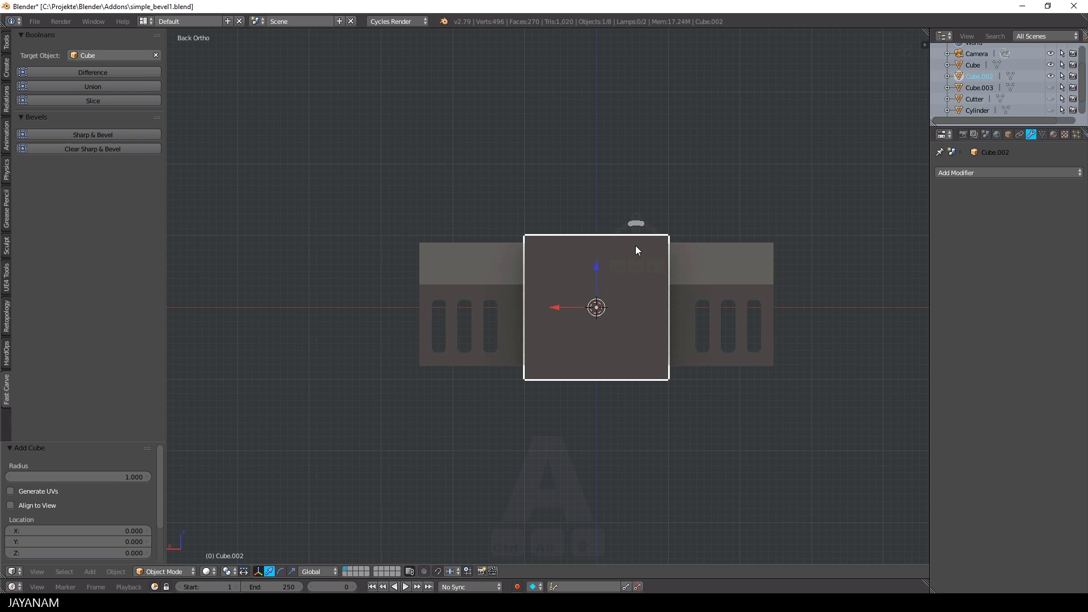
pyautogui.press('g')
pyautogui.press('z')
pyautogui.click(596, 199)
pyautogui.press('s')
pyautogui.click(686, 250)
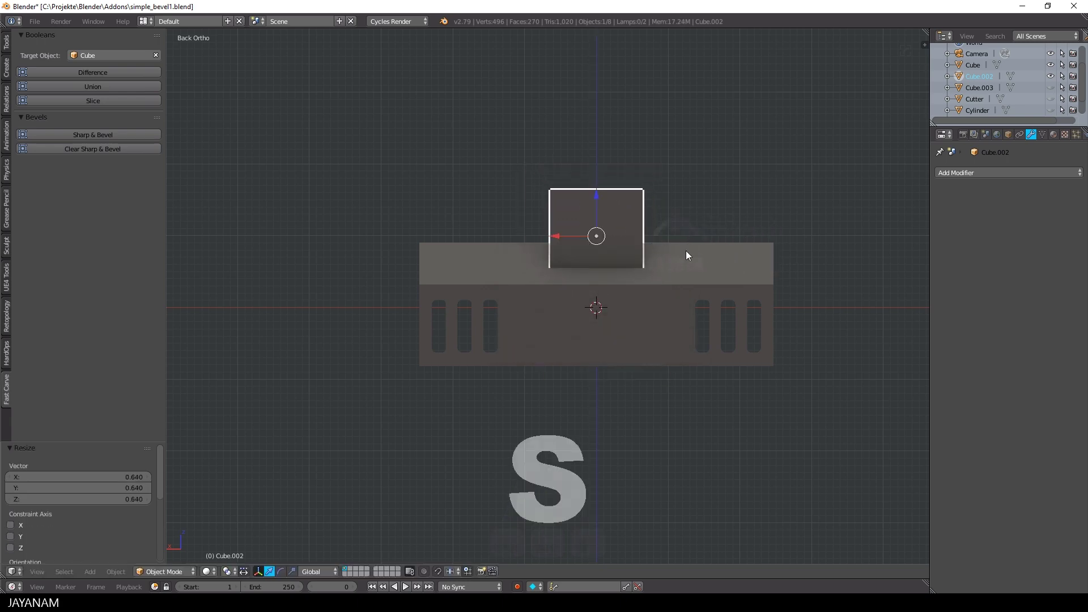
# Step: Stretch the roof cube along Y past both sides of the body and adjust its height for the cut
pyautogui.moveTo(686, 251); pyautogui.dragTo(725, 285, button='middle')
pyautogui.press('s')
pyautogui.press('x')
pyautogui.press('y')
pyautogui.click(850, 337)
pyautogui.moveTo(540, 186); pyautogui.dragTo(538, 205)
pyautogui.moveTo(652, 230)
pyautogui.mouseDown(button='middle')
pyautogui.moveTo(578, 233)
pyautogui.moveTo(653, 236)
pyautogui.mouseUp(button='middle')
# Step: Subtract the stretched cube from the middle of the roof with a boolean difference and delete the cutter
pyautogui.click(104, 72)
pyautogui.moveTo(542, 198); pyautogui.dragTo(543, 59)
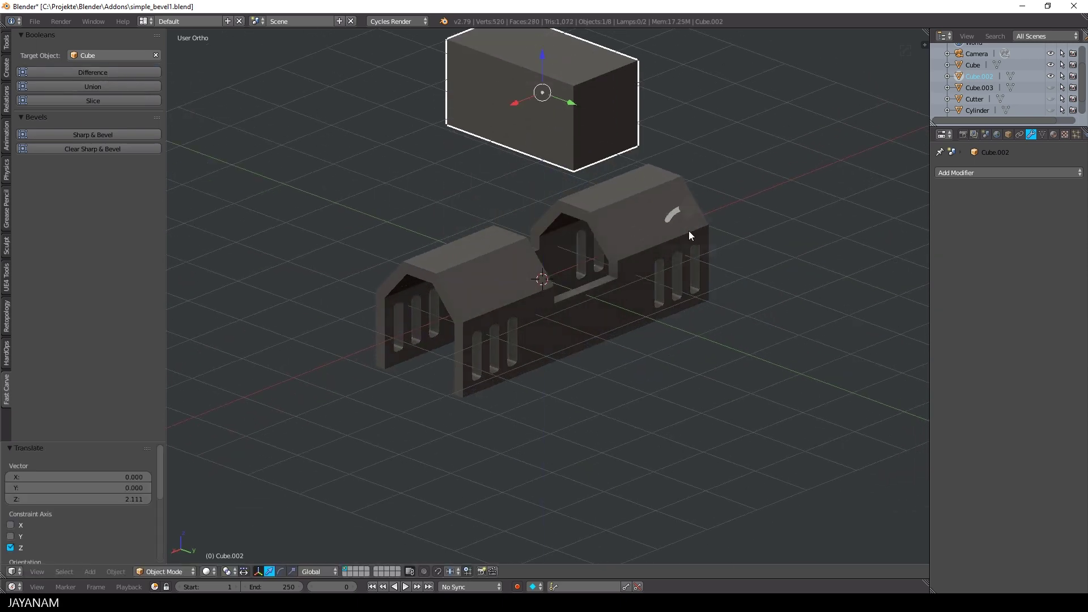
pyautogui.moveTo(689, 230); pyautogui.dragTo(646, 294, button='middle')
pyautogui.press('x')
pyautogui.click(652, 238)
# Step: Add a cube above the slotted end section, moved about 1.7 along X, and scale it down to a small block
pyautogui.hotkey('shift', 'a')
pyautogui.click(661, 304)
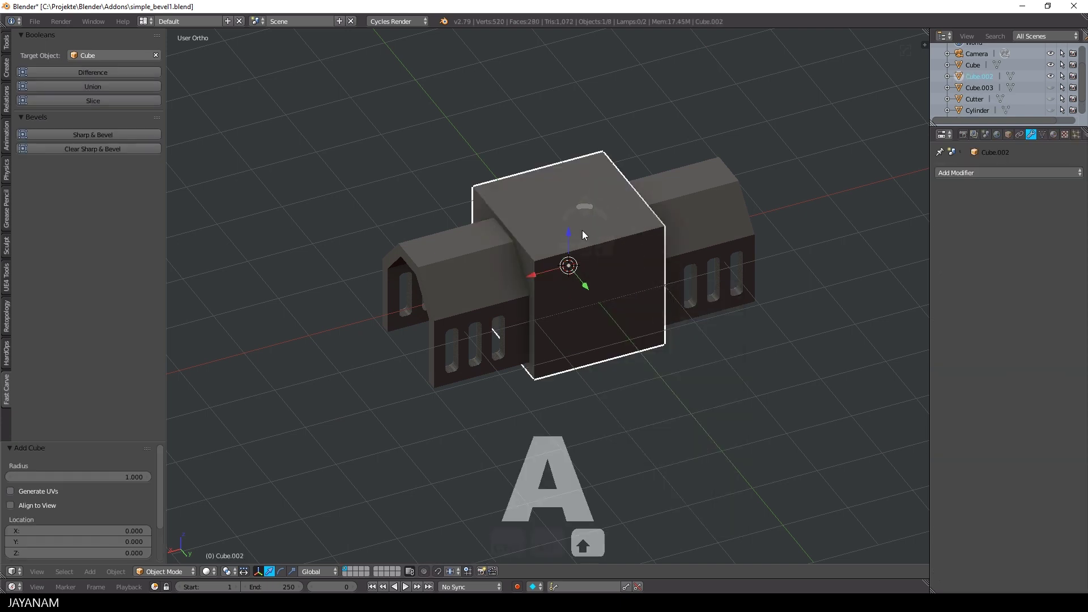
pyautogui.moveTo(570, 233); pyautogui.dragTo(567, 129)
pyautogui.moveTo(537, 165); pyautogui.dragTo(426, 194)
pyautogui.press('s')
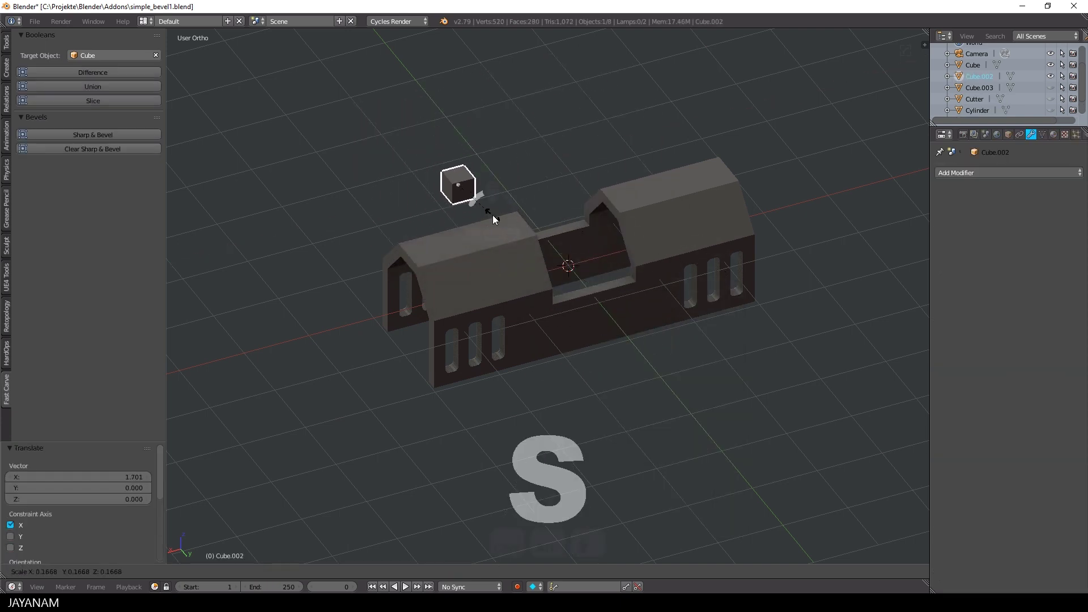
pyautogui.click(492, 217)
# Step: Lower the small block about 0.876 onto the roof and narrow it along X by a factor of about 0.342
pyautogui.moveTo(459, 152); pyautogui.dragTo(458, 203)
pyautogui.press('s')
pyautogui.press('x')
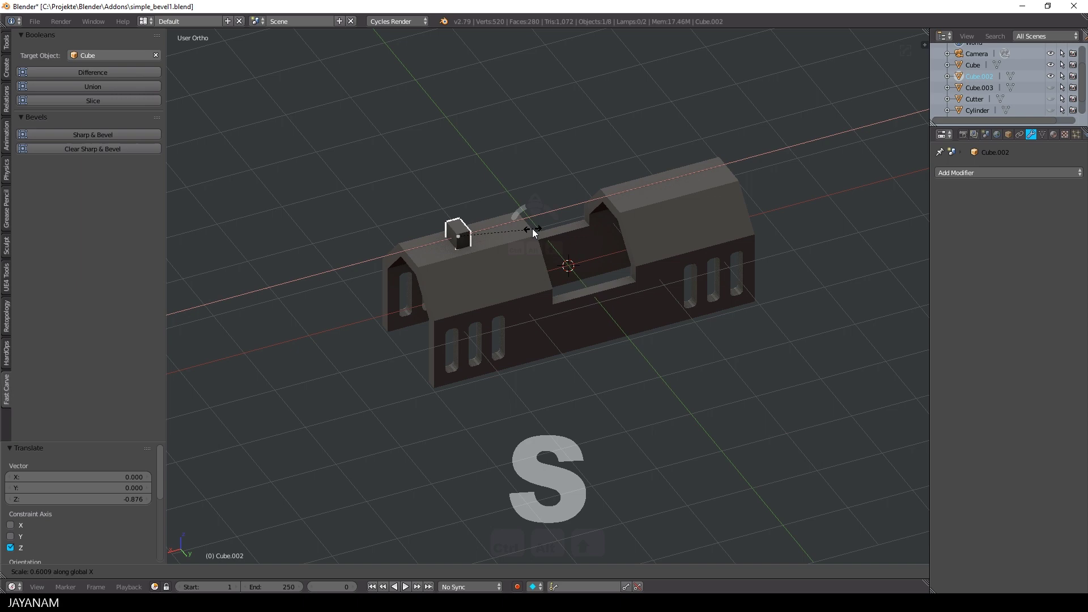
pyautogui.click(513, 231)
# Step: Flatten the small roof block along Z by a factor of about 0.517
pyautogui.scroll(1, 526, 233)
pyautogui.scroll(4, 526, 233)
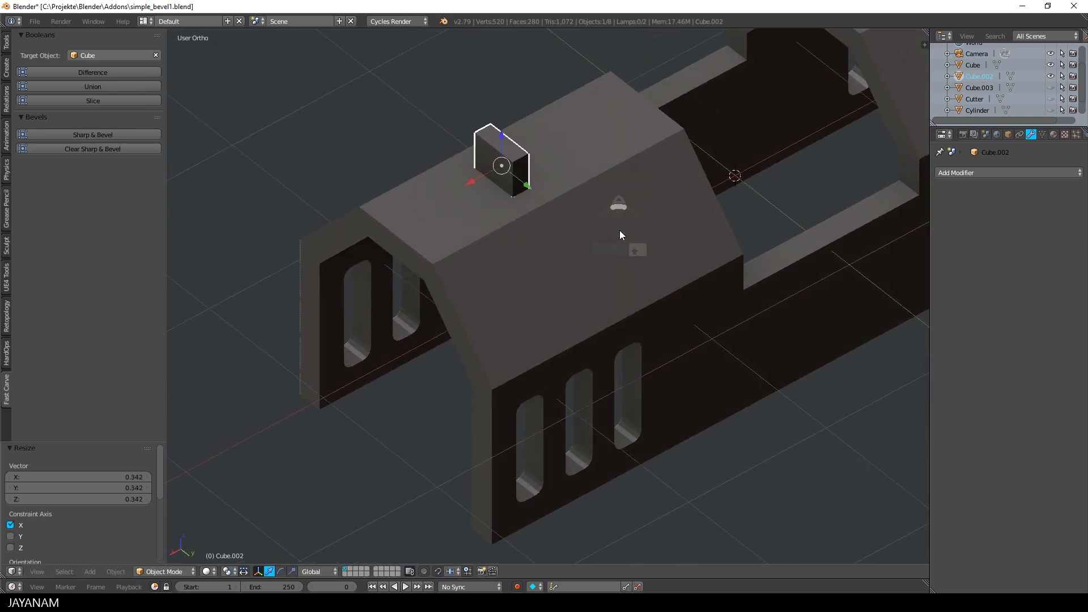
pyautogui.press('s')
pyautogui.press('z')
pyautogui.click(568, 217)
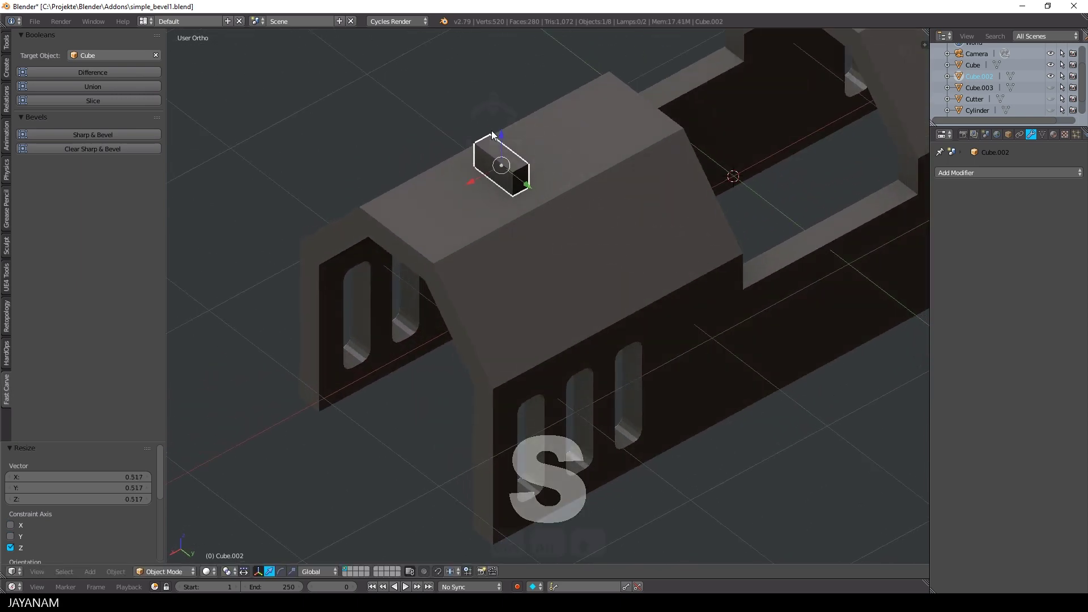
# Step: Lower the block slightly, move it about 0.566 along X towards the body's open end, and apply its scale
pyautogui.moveTo(501, 135); pyautogui.dragTo(500, 144)
pyautogui.moveTo(468, 190); pyautogui.dragTo(393, 232)
pyautogui.hotkey('ctrl', 'a')
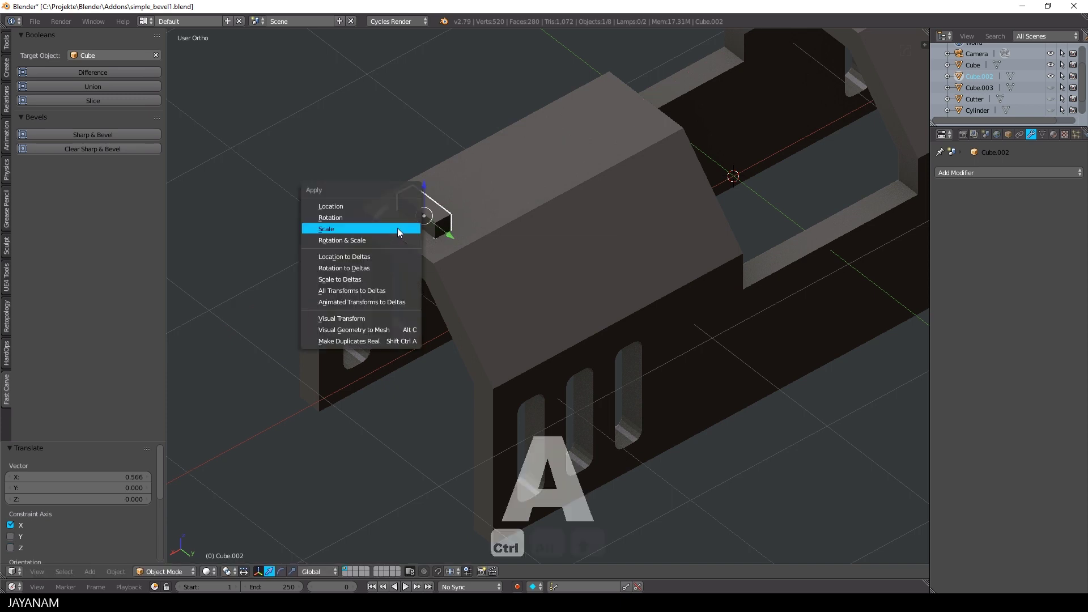
pyautogui.click(397, 226)
# Step: Bevel the block's two short upper end edges by about 0.056 with 1 segment, and raise the block about 0.023
pyautogui.press('Tab')
pyautogui.rightClick(439, 219)
pyautogui.hotkey('ctrl', 'b')
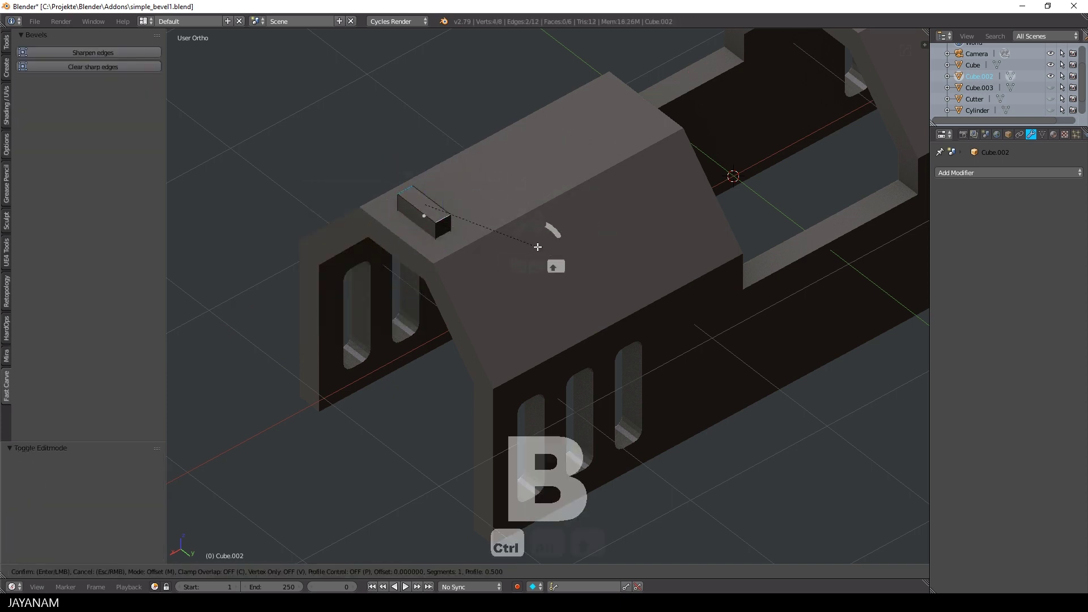
pyautogui.click(549, 237)
pyautogui.moveTo(549, 228); pyautogui.dragTo(531, 232, button='middle')
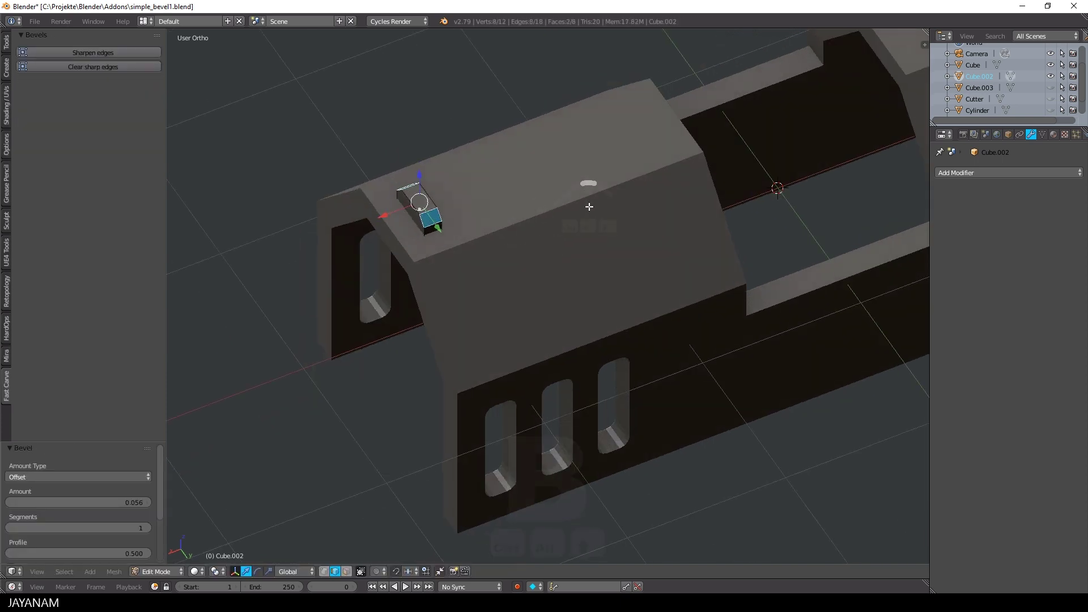
pyautogui.press('Tab')
pyautogui.moveTo(422, 187); pyautogui.dragTo(420, 182)
# Step: Add an Array modifier to the block with a count of 7 and relative X offset of -2.2, and shift the row about 0.039 along X
pyautogui.click(986, 174)
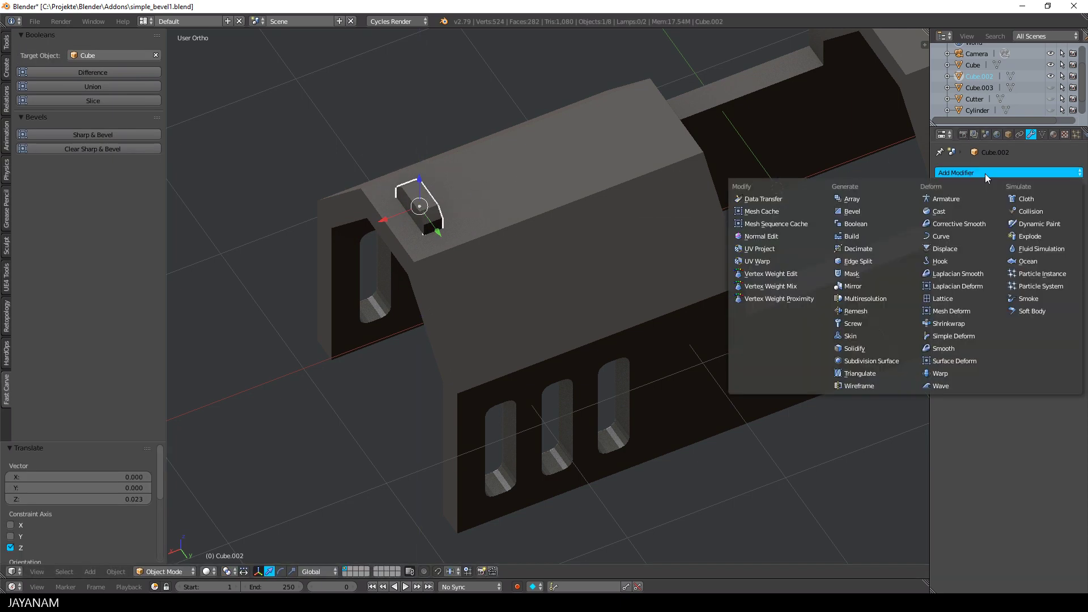
pyautogui.click(869, 195)
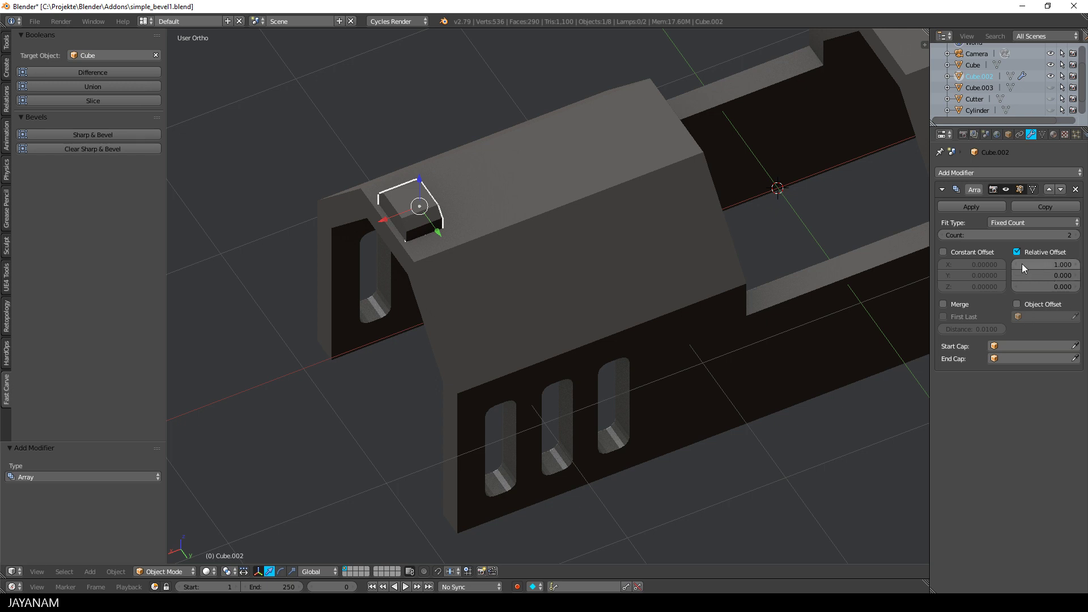
pyautogui.moveTo(1047, 264); pyautogui.dragTo(1014, 264)
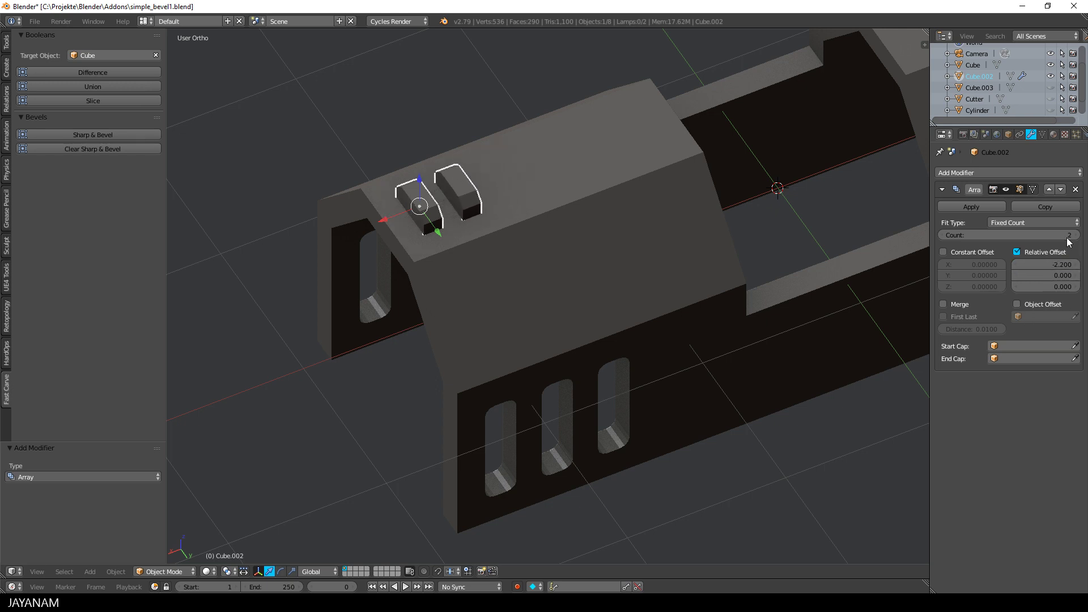
pyautogui.click(1073, 235)
pyautogui.click(1073, 235)
pyautogui.click(1073, 235)
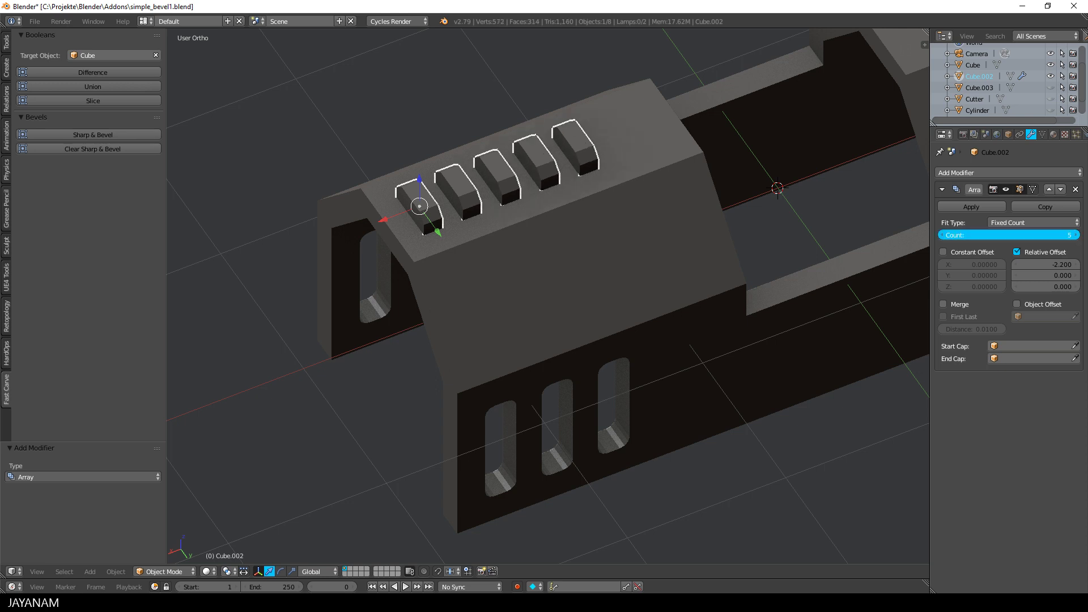
pyautogui.click(1073, 235)
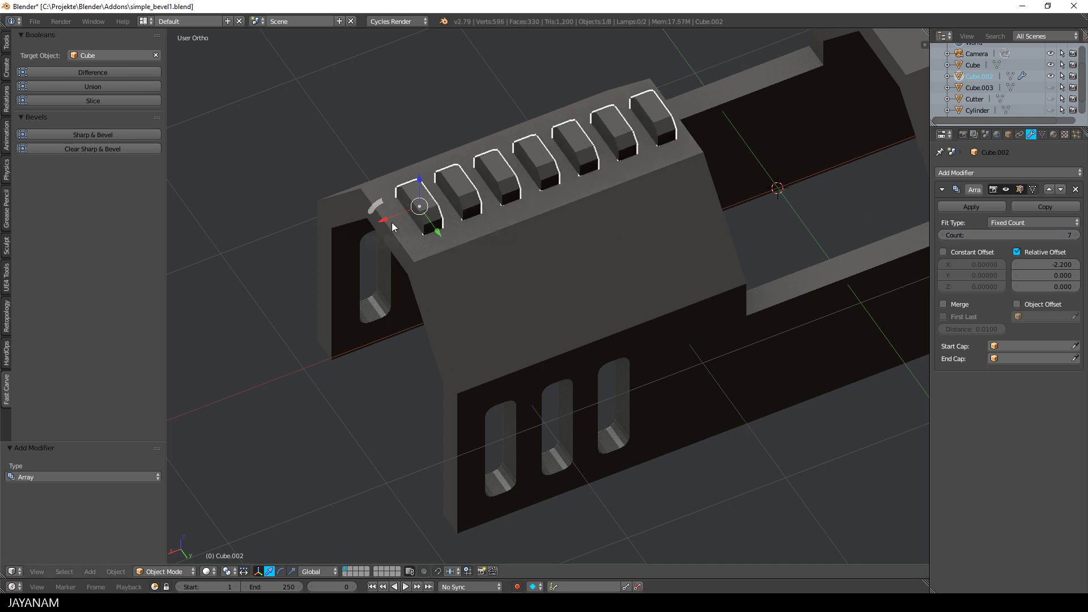
pyautogui.moveTo(392, 222); pyautogui.dragTo(376, 223)
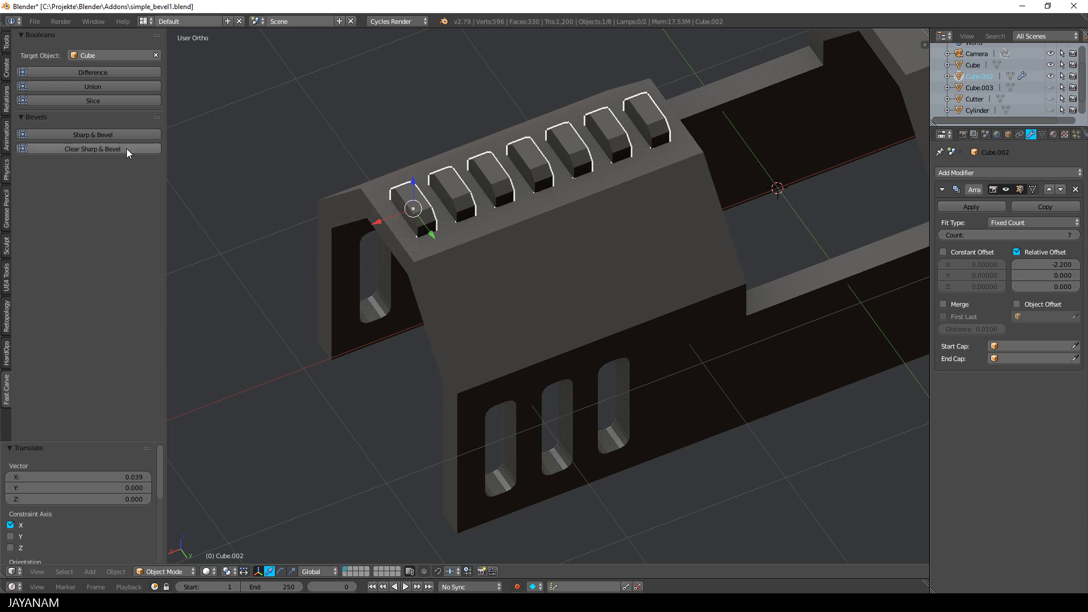
# Step: Union the row of seven roof blocks with the body, and move the separate block row about -1.185 along Y
pyautogui.click(97, 88)
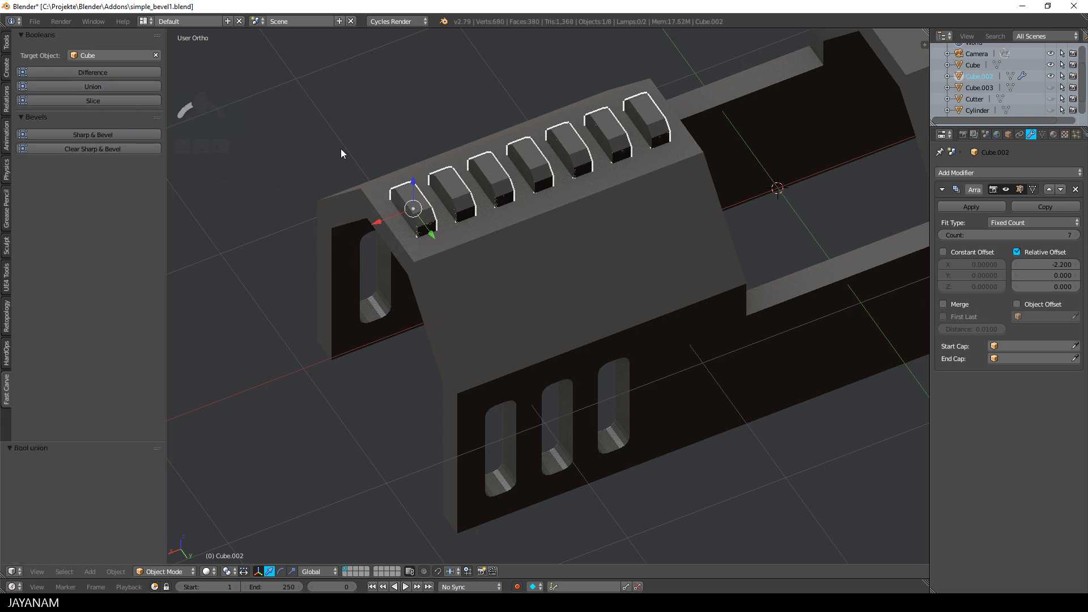
pyautogui.moveTo(428, 228); pyautogui.dragTo(330, 96)
pyautogui.scroll(-4, 434, 223)
pyautogui.moveTo(497, 221)
pyautogui.mouseDown(button='middle')
pyautogui.moveTo(532, 191)
pyautogui.moveTo(494, 212)
pyautogui.mouseUp(button='middle')
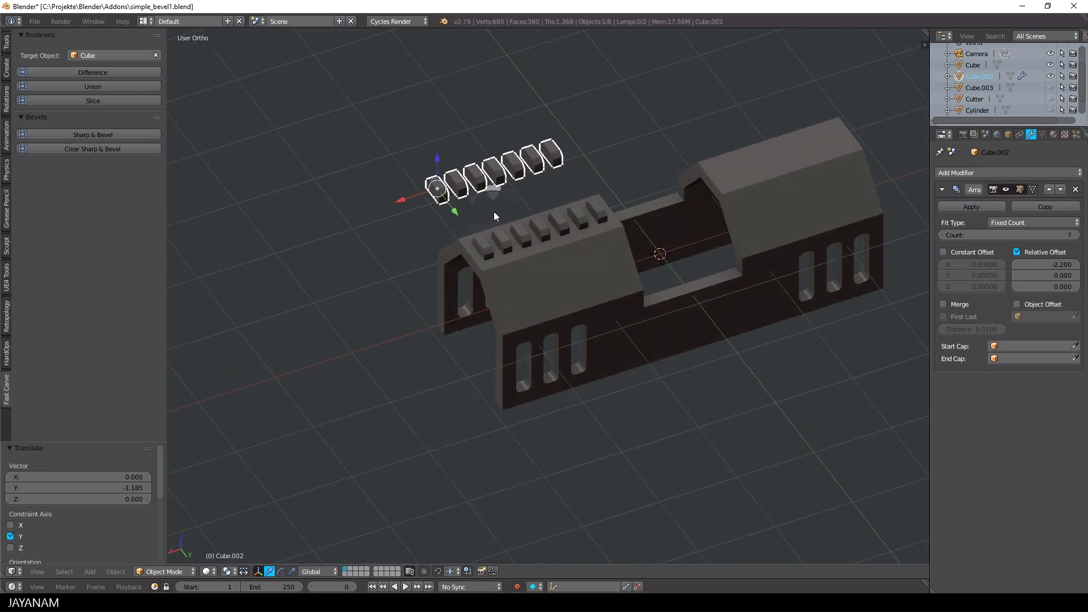
# Step: Delete the leftover arrayed block row beside the body
pyautogui.scroll(3, 543, 247)
pyautogui.scroll(-2, 543, 248)
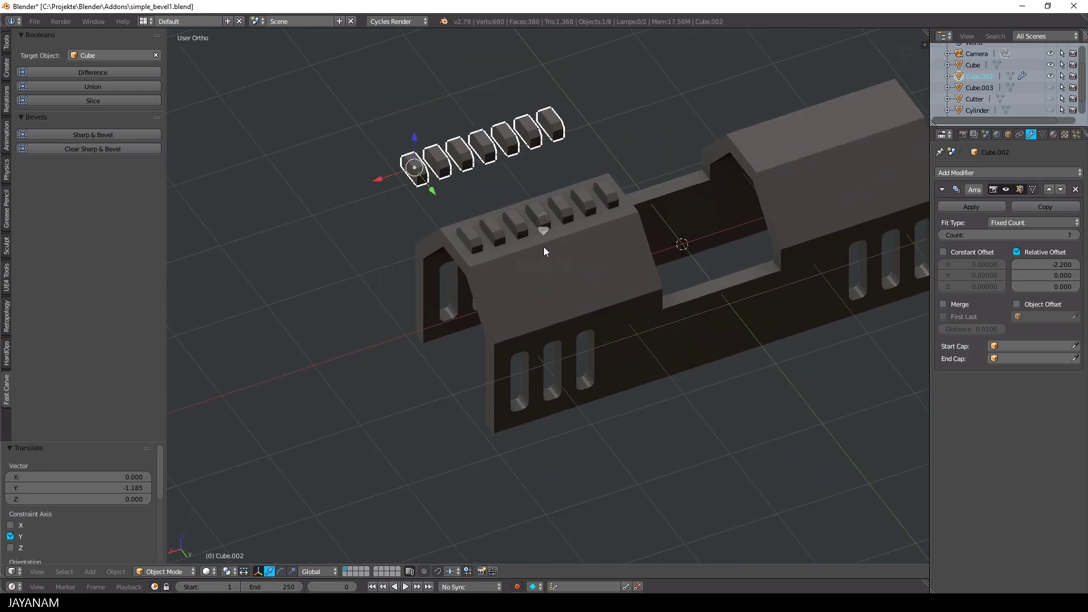
pyautogui.scroll(-2, 543, 246)
pyautogui.moveTo(672, 251)
pyautogui.mouseDown(button='middle')
pyautogui.moveTo(596, 236)
pyautogui.moveTo(678, 236)
pyautogui.mouseUp(button='middle')
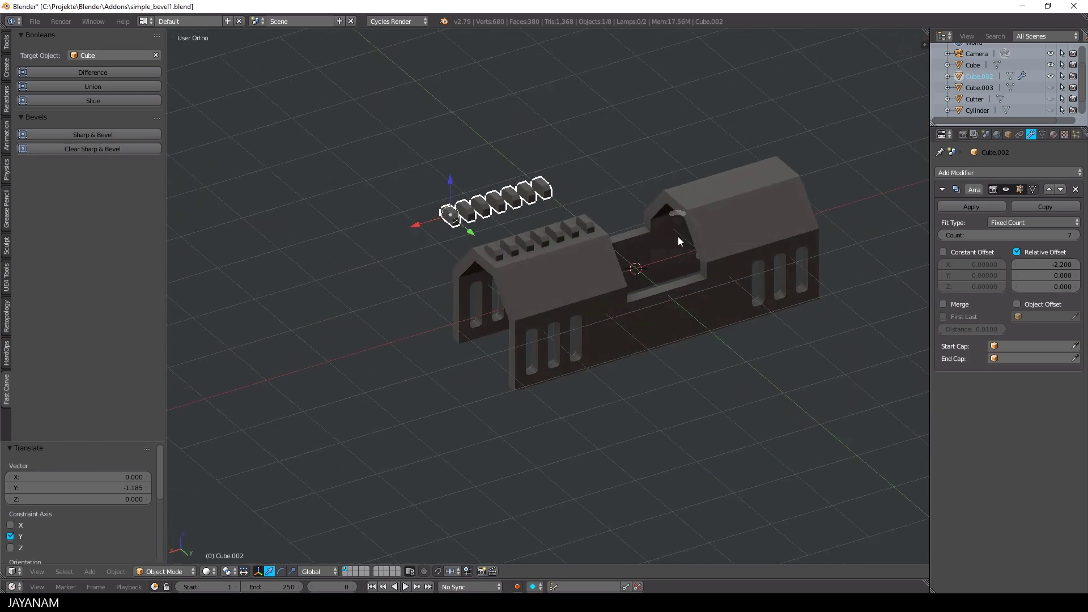
pyautogui.press('x')
pyautogui.click(587, 208)
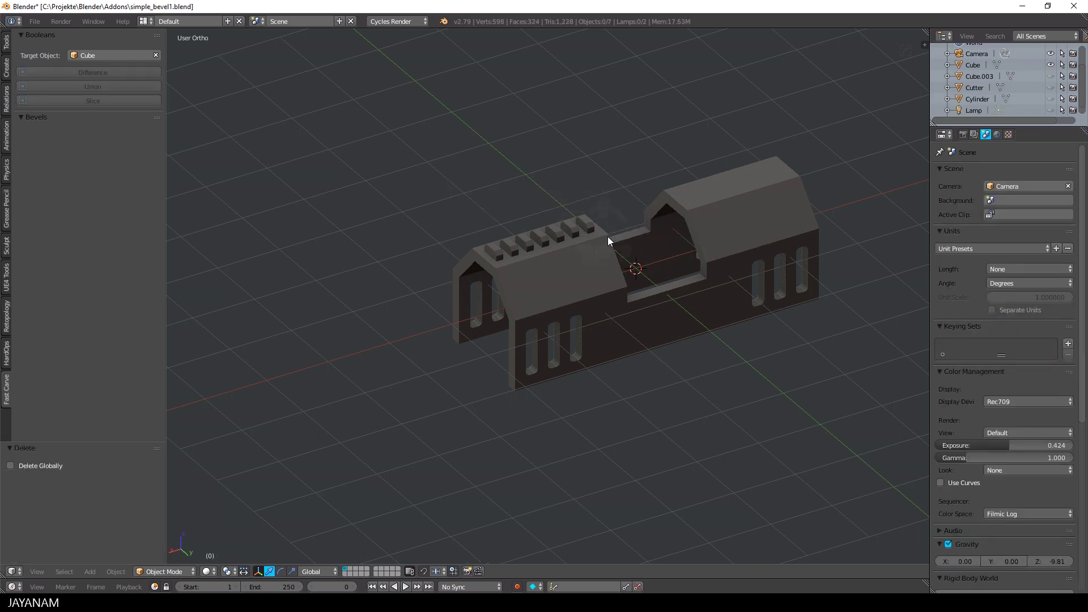
# Step: Apply Sharp & Bevel to the body and set the Bevel modifier's width to 0.014
pyautogui.scroll(3, 607, 237)
pyautogui.rightClick(593, 239)
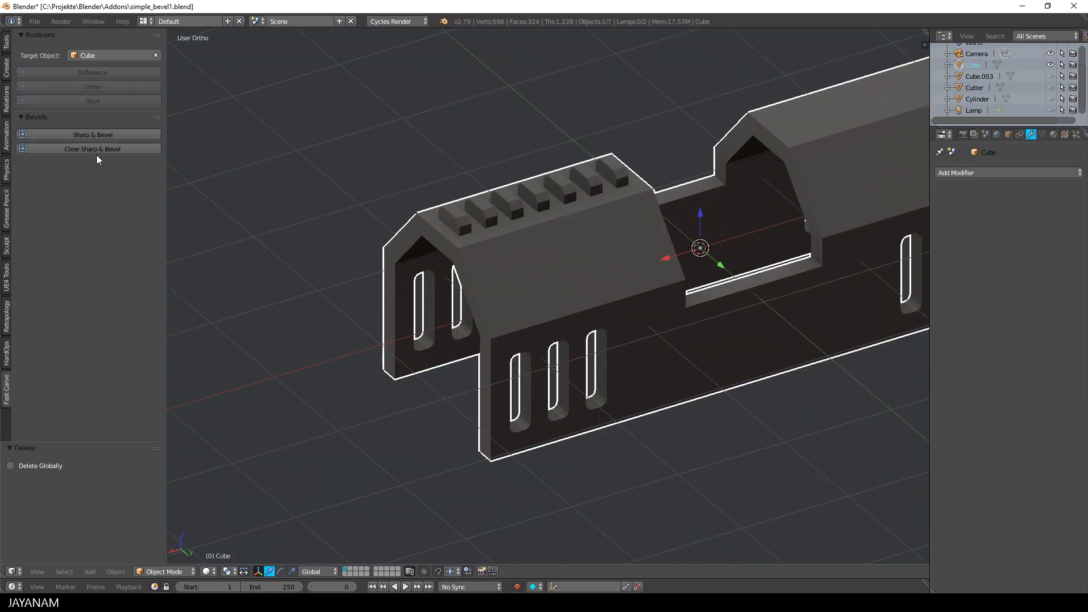
pyautogui.click(97, 138)
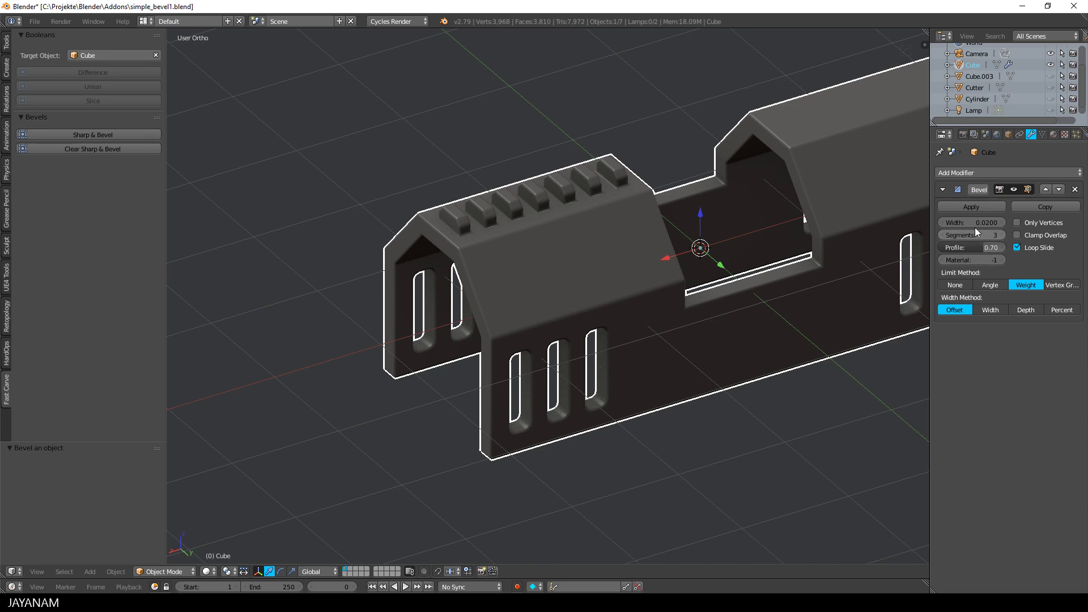
pyautogui.moveTo(966, 223); pyautogui.dragTo(940, 223)
pyautogui.moveTo(788, 260); pyautogui.dragTo(665, 288, button='middle')
pyautogui.press('Tab')
pyautogui.click(710, 275)
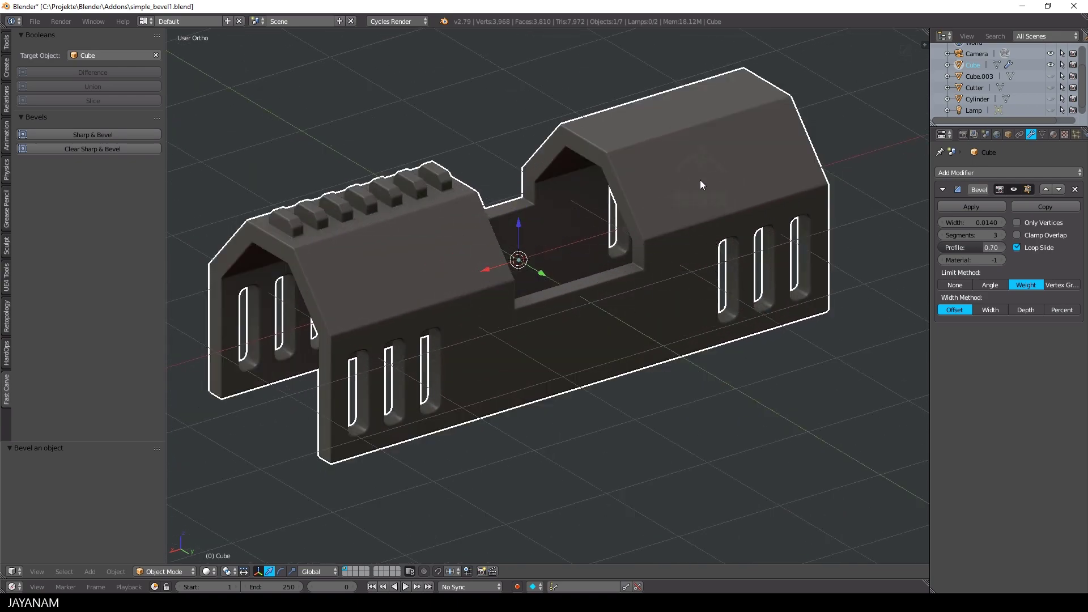
# Step: Clear the sharp marks from the two long outer edges between roof slope and side wall on the body's closed-roof rear section
pyautogui.press('Tab')
pyautogui.rightClick(702, 218)
pyautogui.moveTo(554, 214); pyautogui.dragTo(272, 274, button='middle')
pyautogui.moveTo(602, 224)
pyautogui.mouseDown(button='middle')
pyautogui.moveTo(476, 231)
pyautogui.moveTo(609, 231)
pyautogui.mouseUp(button='middle')
pyautogui.keyDown('shift'); pyautogui.rightClick(270, 241); pyautogui.keyUp('shift')
pyautogui.moveTo(502, 234); pyautogui.dragTo(420, 230, button='middle')
pyautogui.click(78, 67)
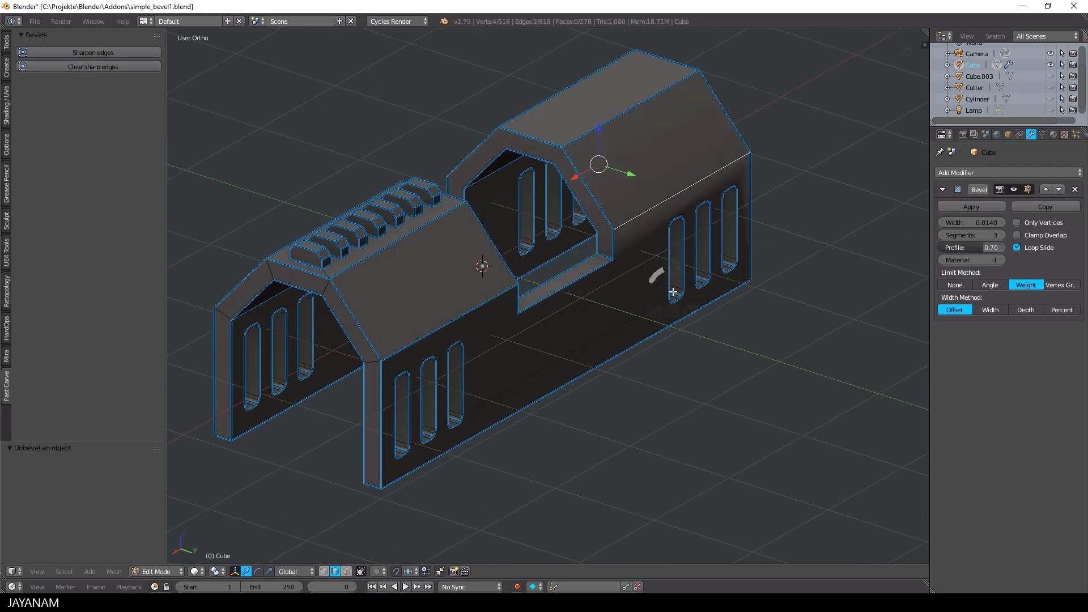
# Step: Bevel the two long roof-to-wall edges of the rear section with 3 segments
pyautogui.hotkey('ctrl', 'b')
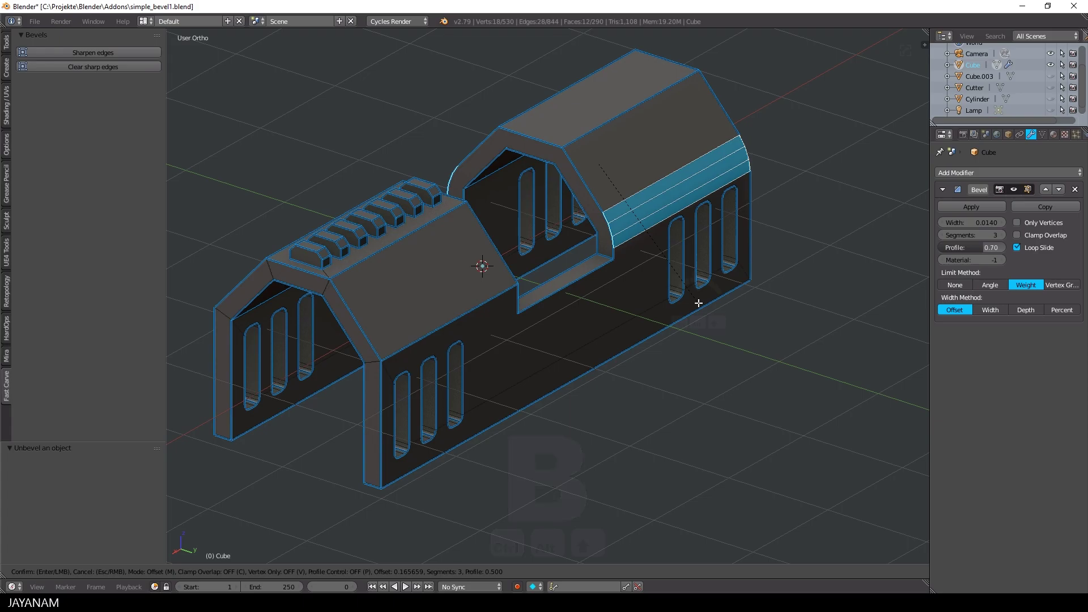